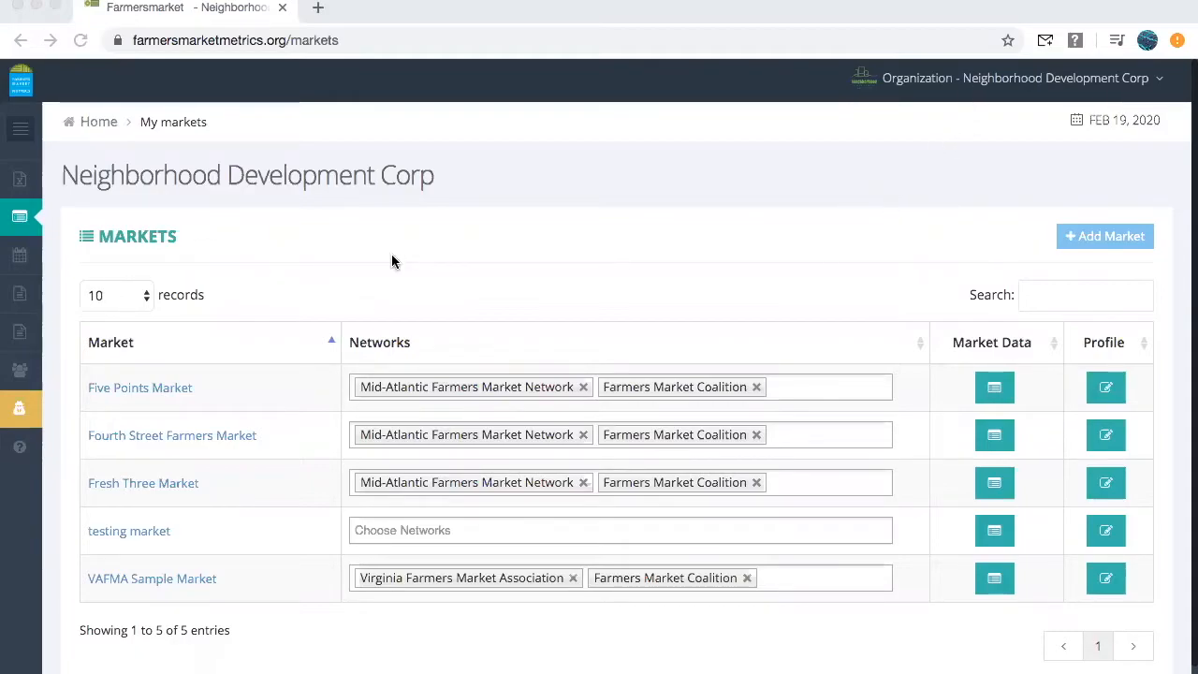
# Open the Five Points Market reports and switch the report to the 2017 Season.
pyautogui.click(156, 391)
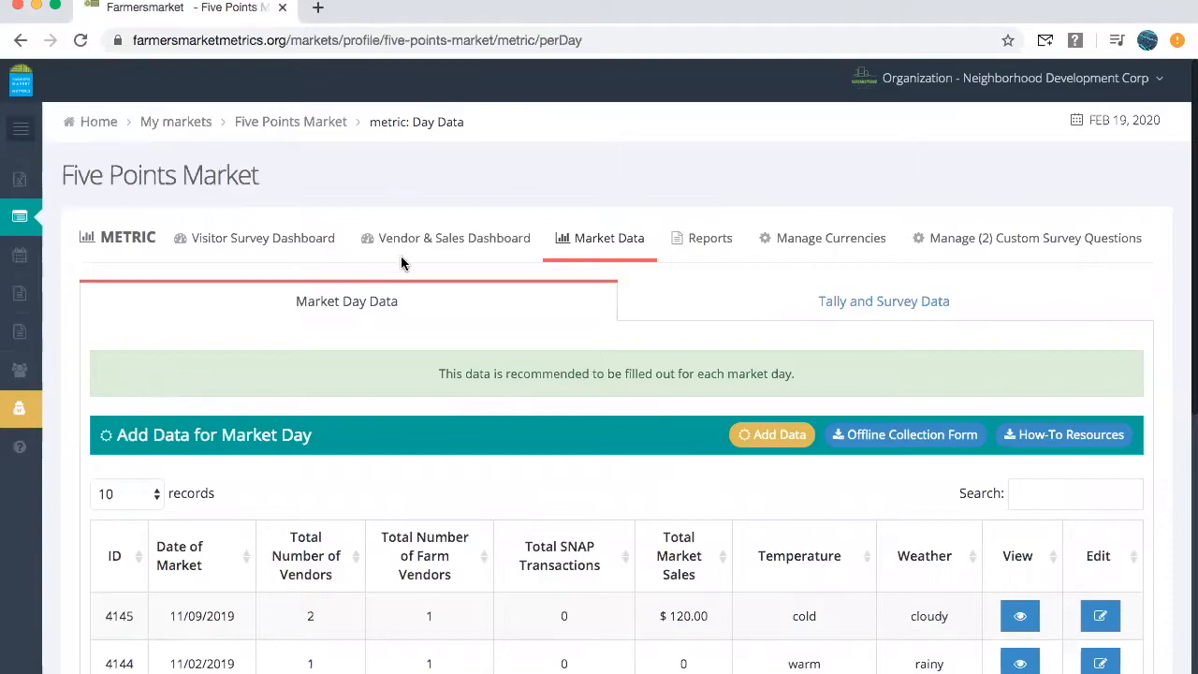
pyautogui.click(696, 246)
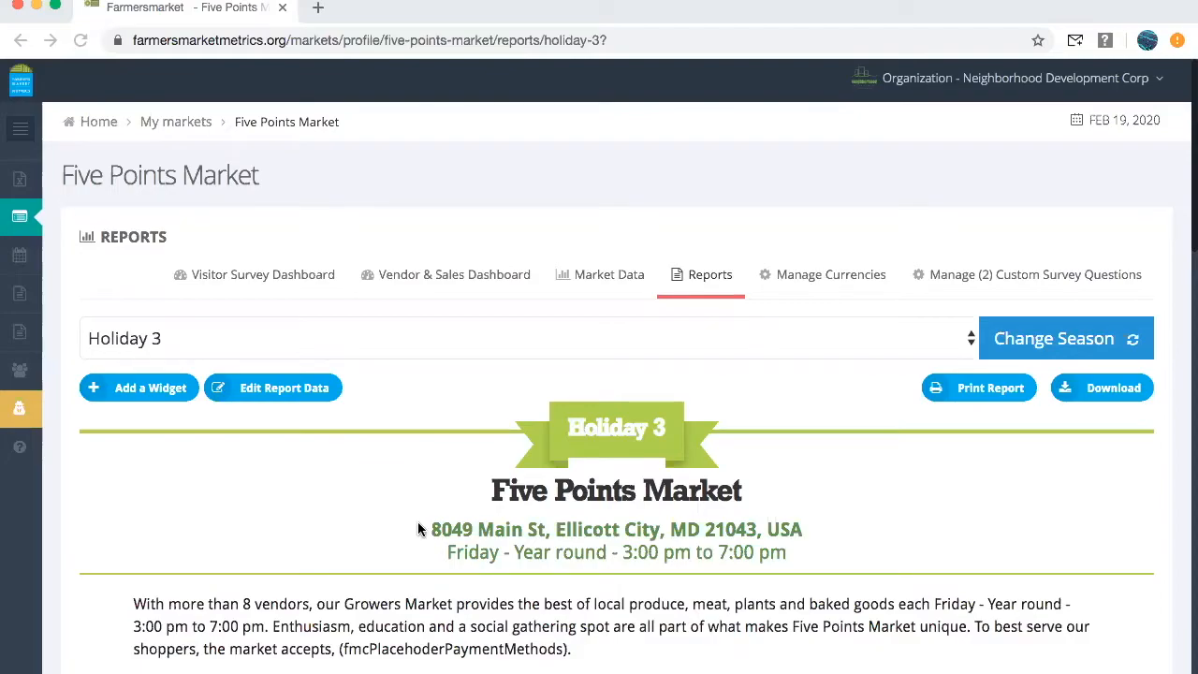
pyautogui.click(672, 346)
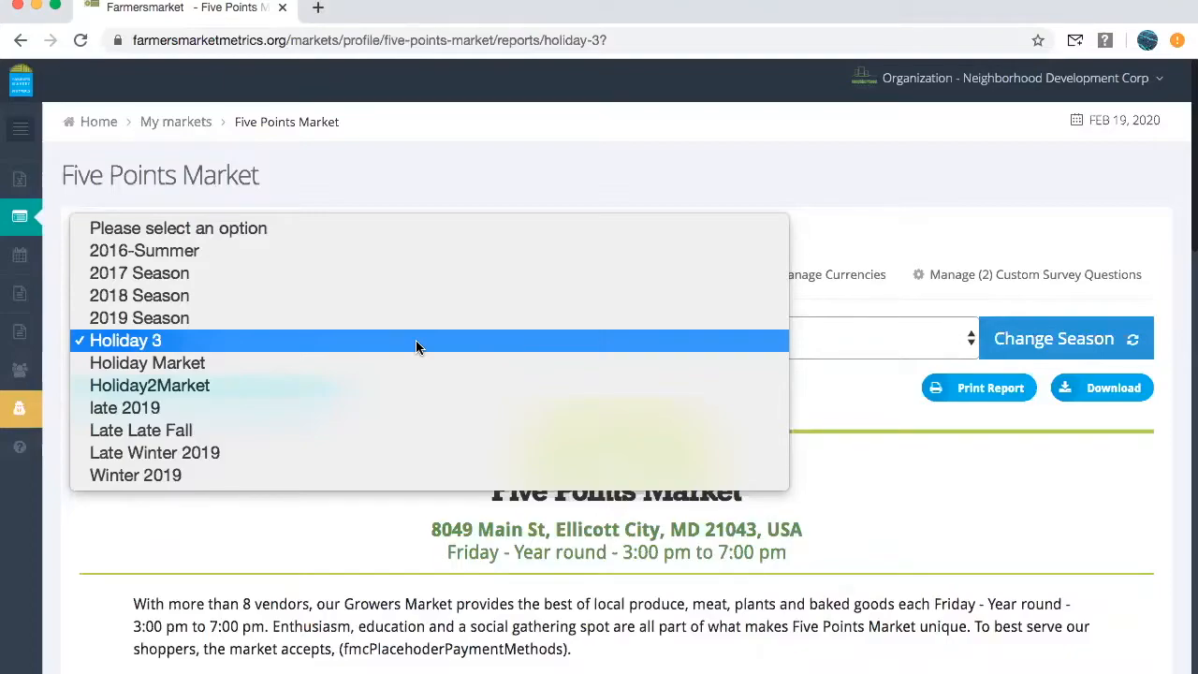
pyautogui.click(237, 273)
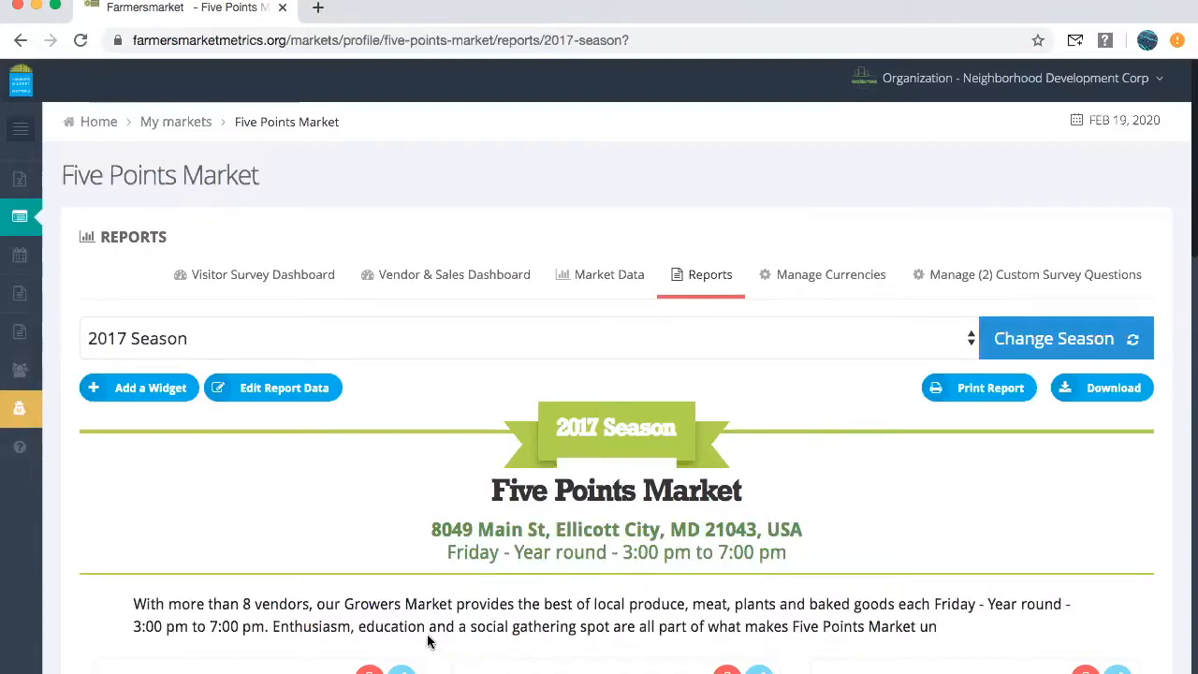
# Review the 2017 Season report, including its header, intro text, metric widgets and footer information.
pyautogui.scroll(-5, 428, 641)
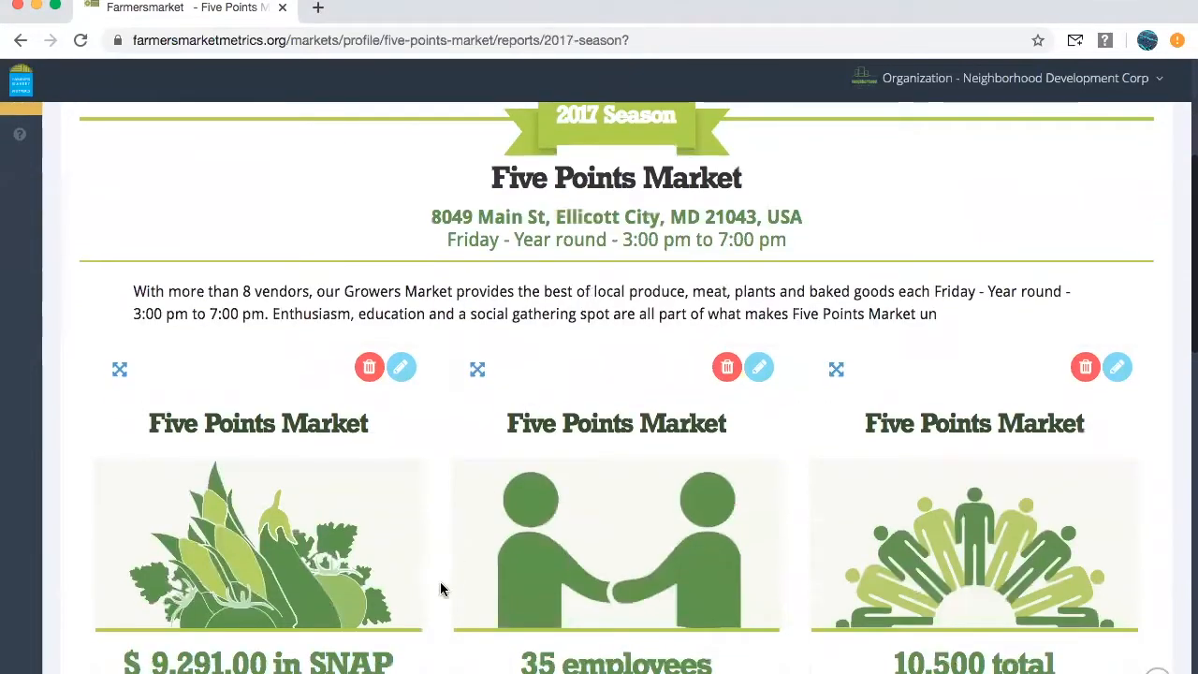
pyautogui.scroll(-4, 435, 602)
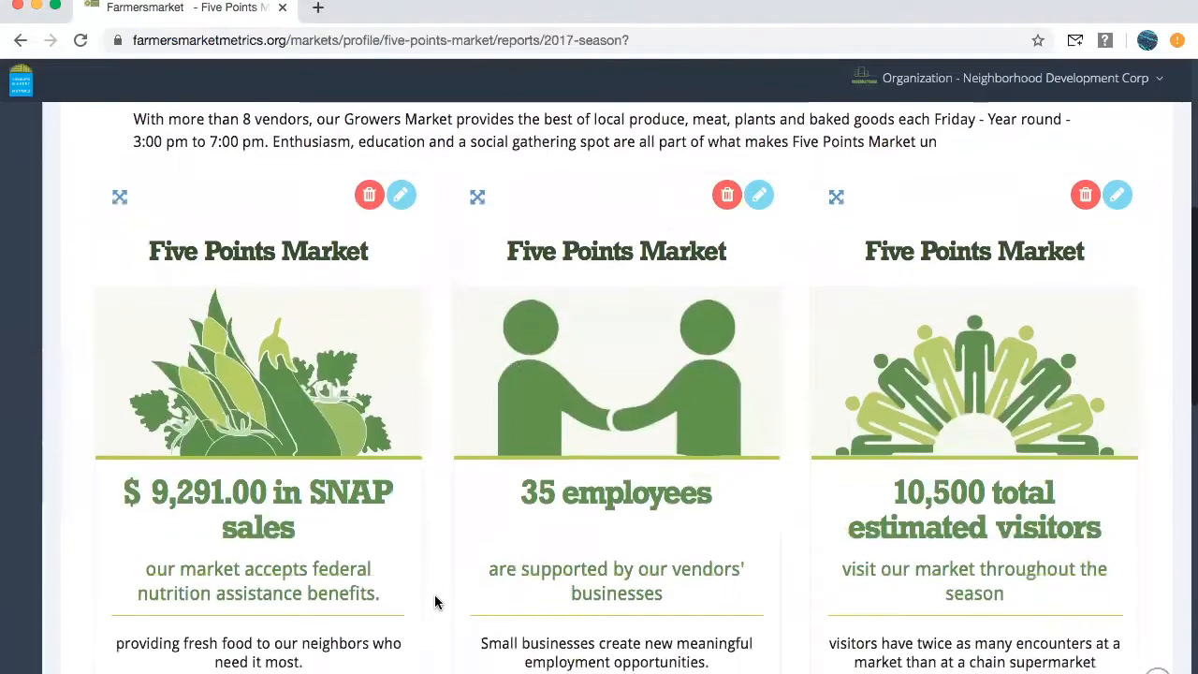
pyautogui.scroll(-9, 446, 655)
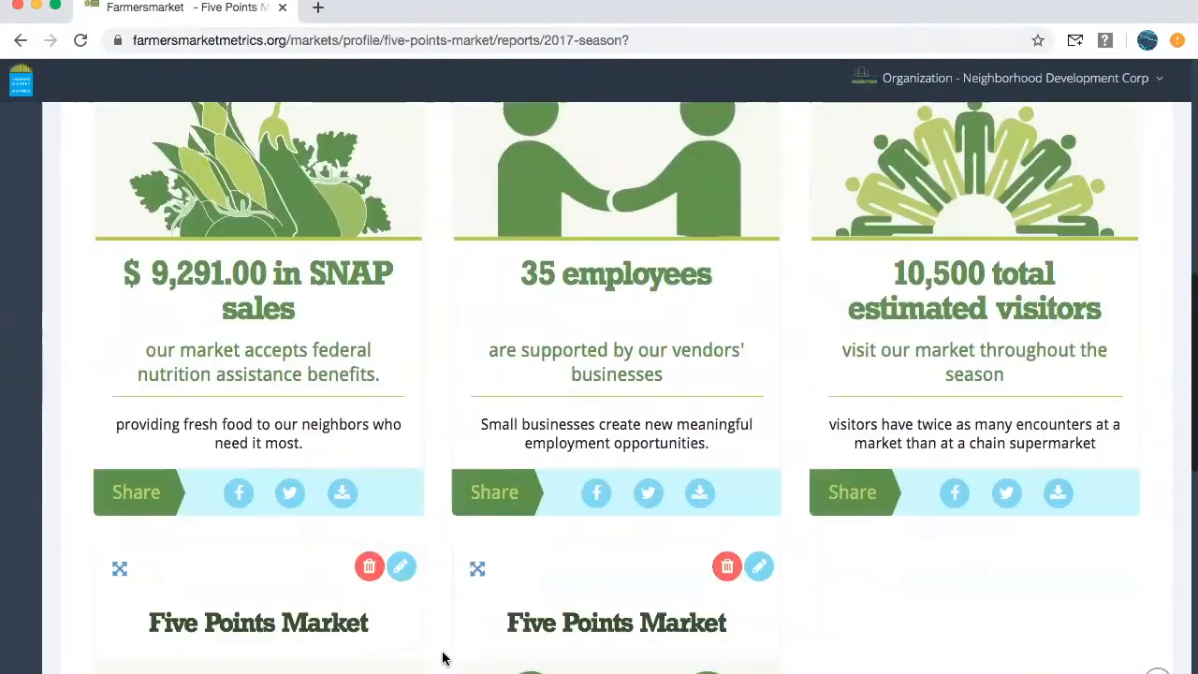
pyautogui.scroll(-4, 444, 659)
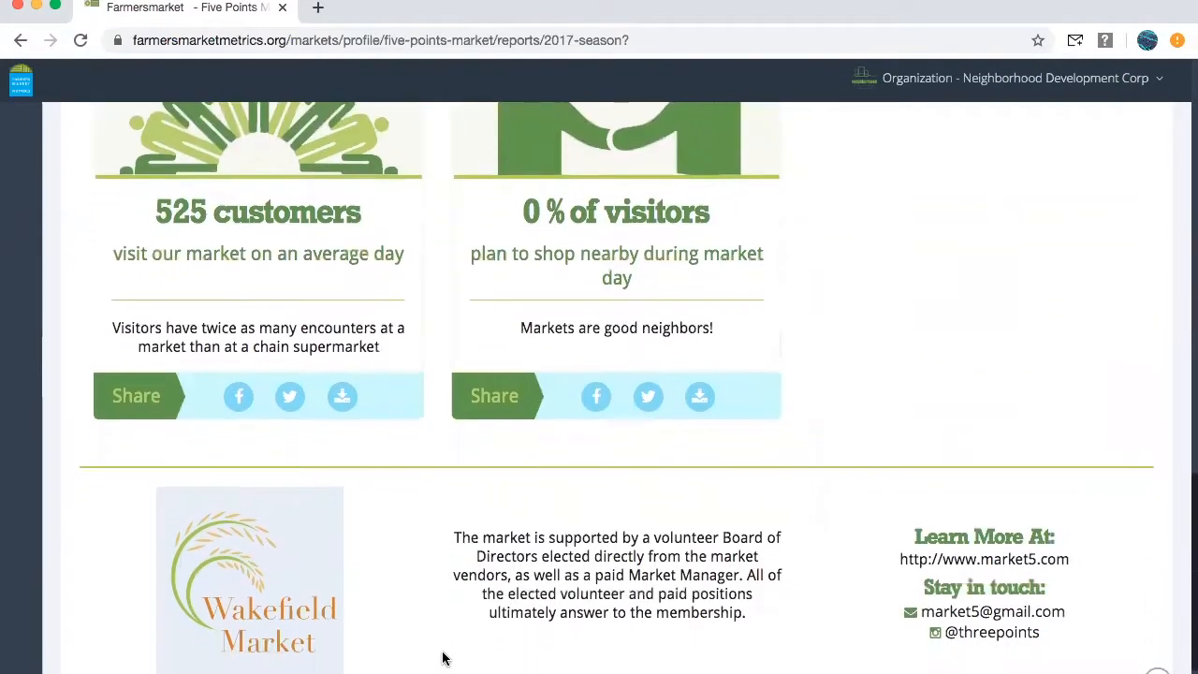
pyautogui.scroll(-1, 444, 659)
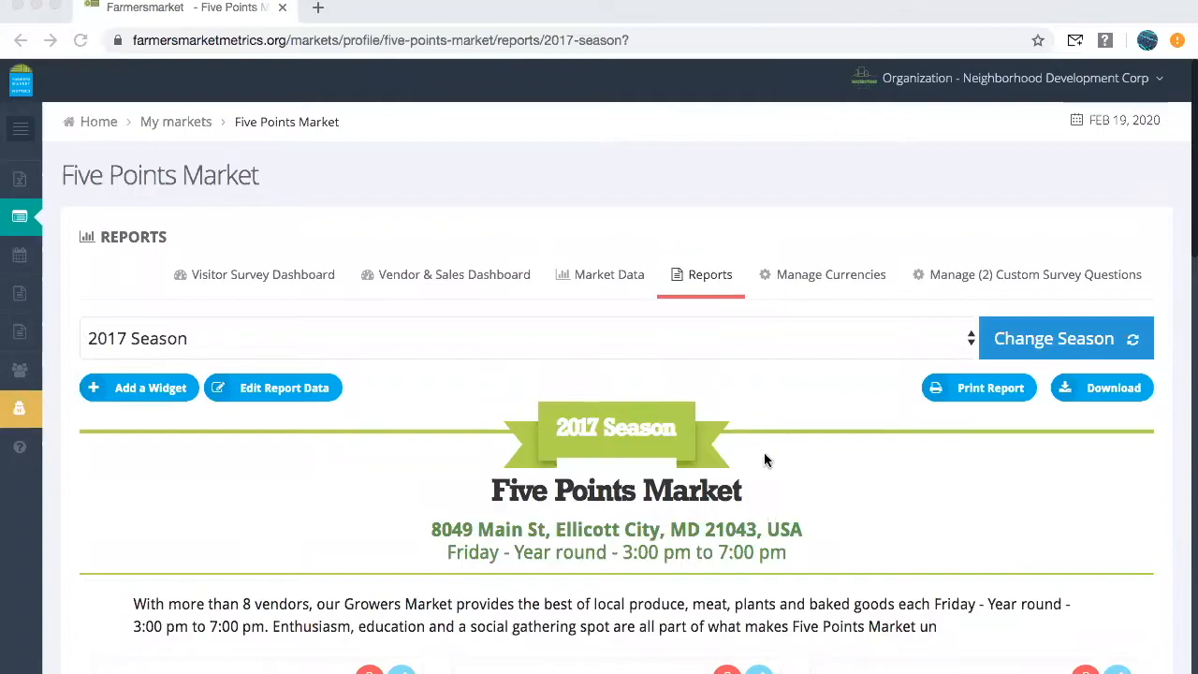
pyautogui.scroll(-3, 379, 547)
pyautogui.scroll(-2, 378, 550)
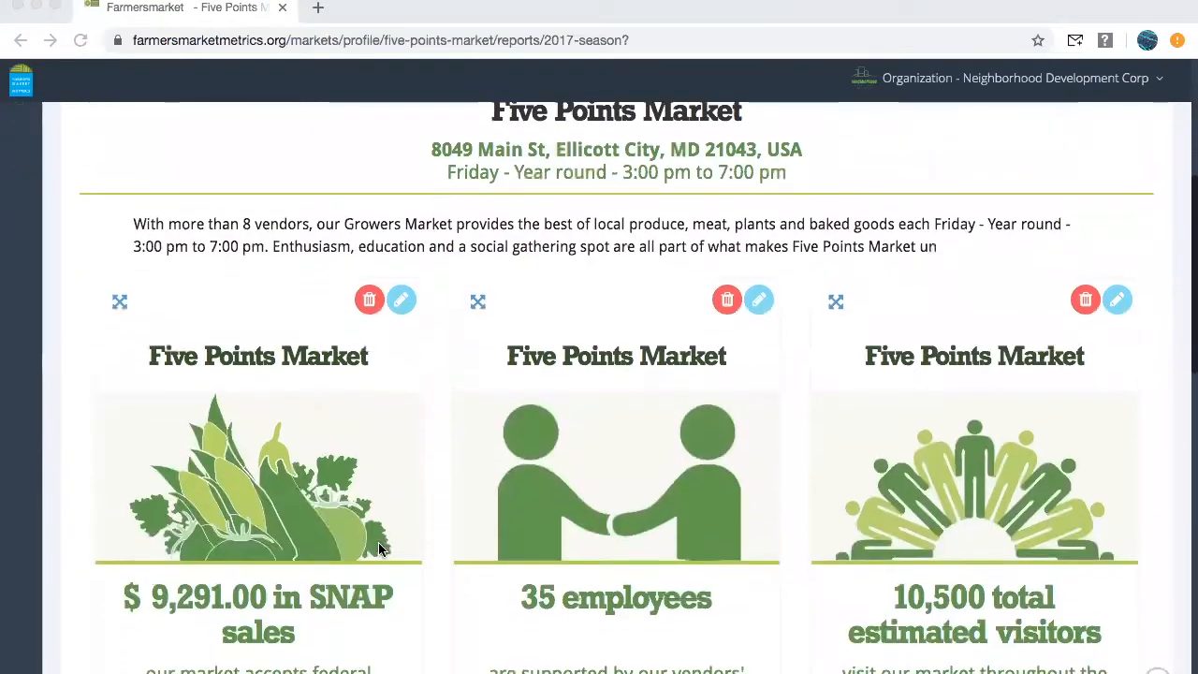
pyautogui.scroll(-2, 423, 570)
pyautogui.scroll(2, 423, 568)
pyautogui.scroll(2, 424, 574)
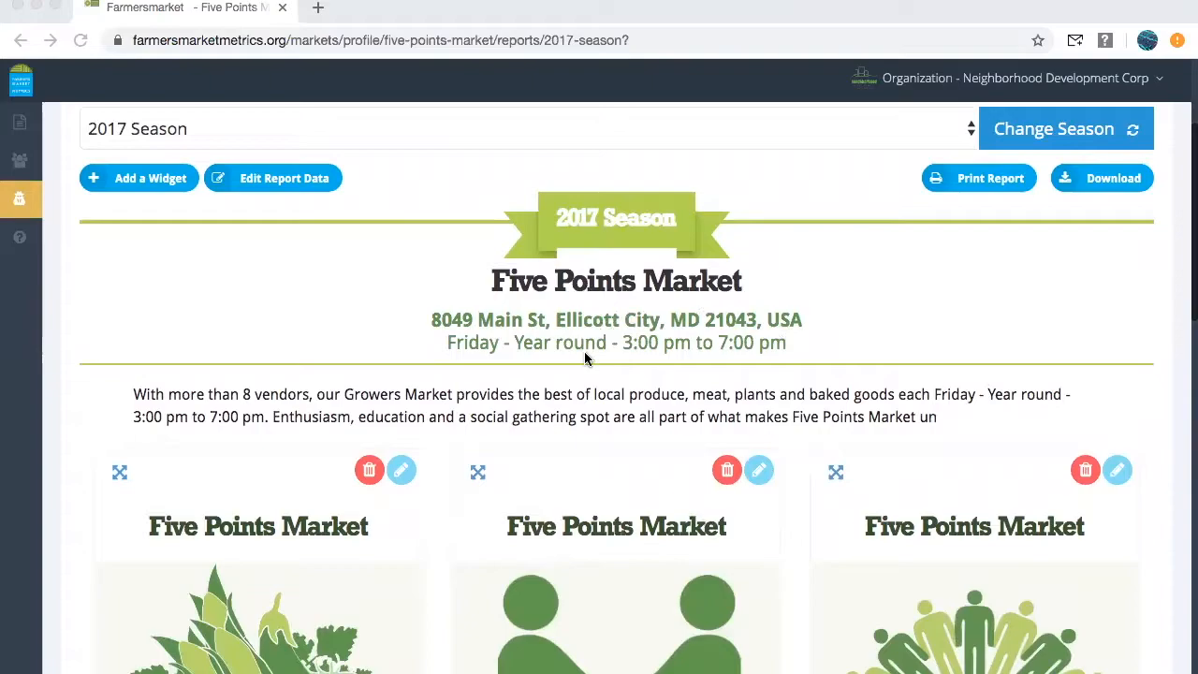
pyautogui.scroll(-10, 418, 660)
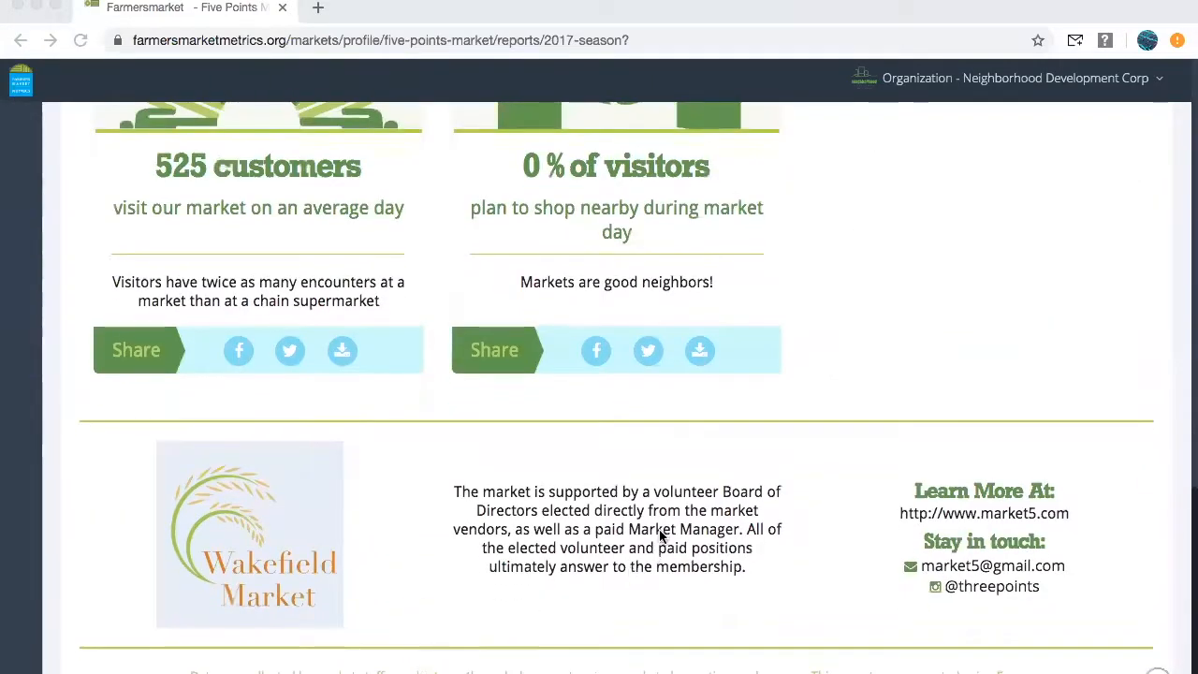
pyautogui.scroll(-1, 663, 535)
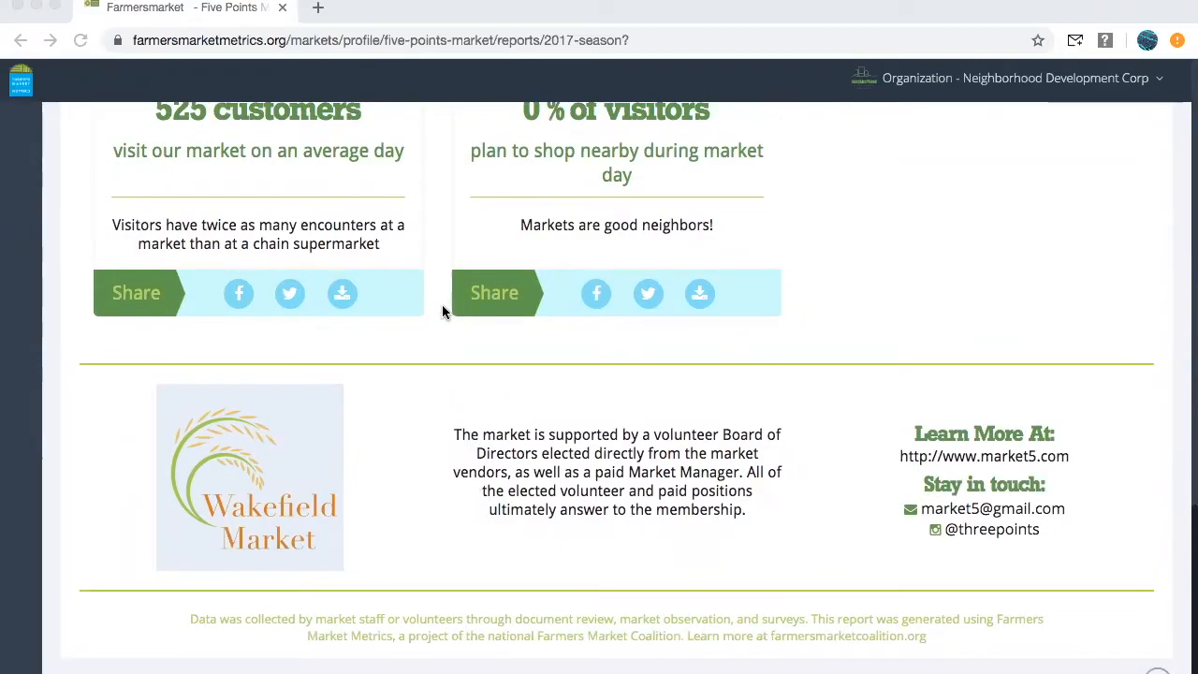
pyautogui.scroll(5, 443, 312)
pyautogui.scroll(10, 442, 312)
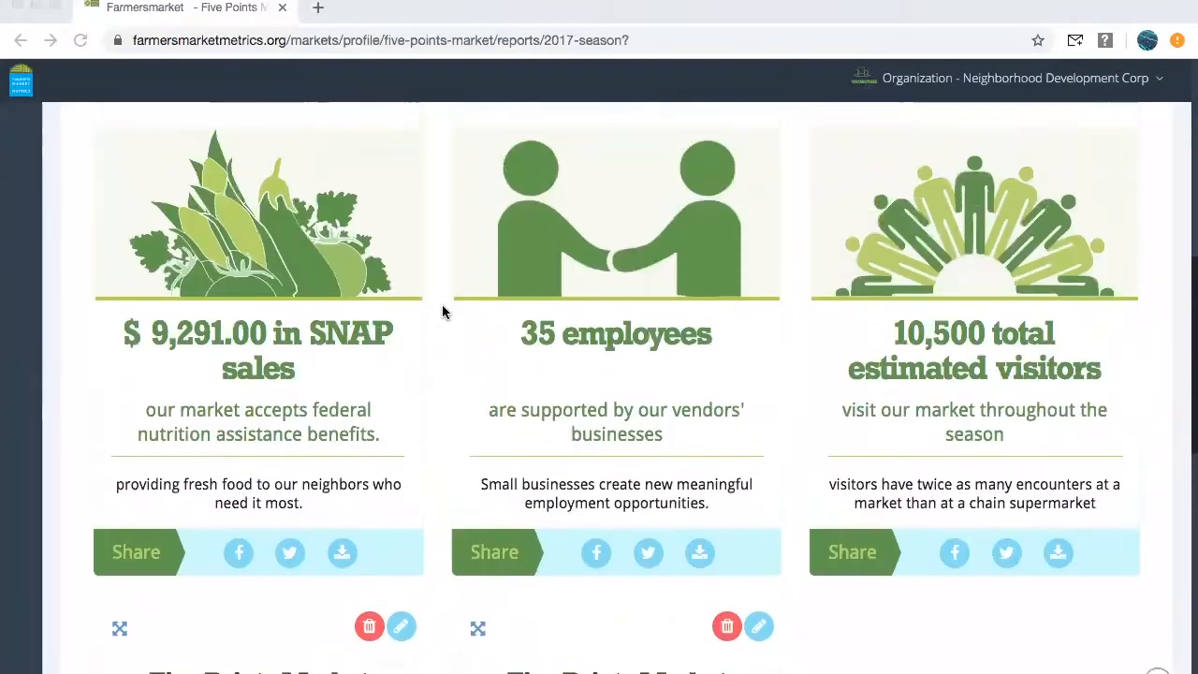
pyautogui.scroll(2, 442, 312)
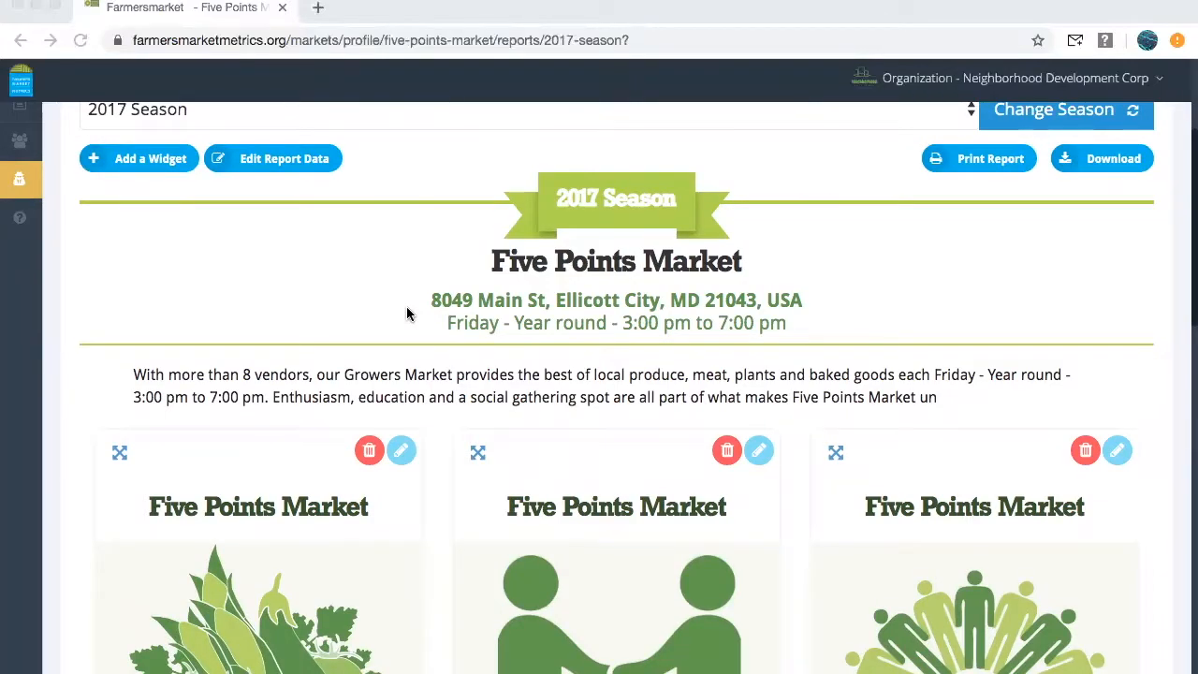
pyautogui.scroll(1, 406, 314)
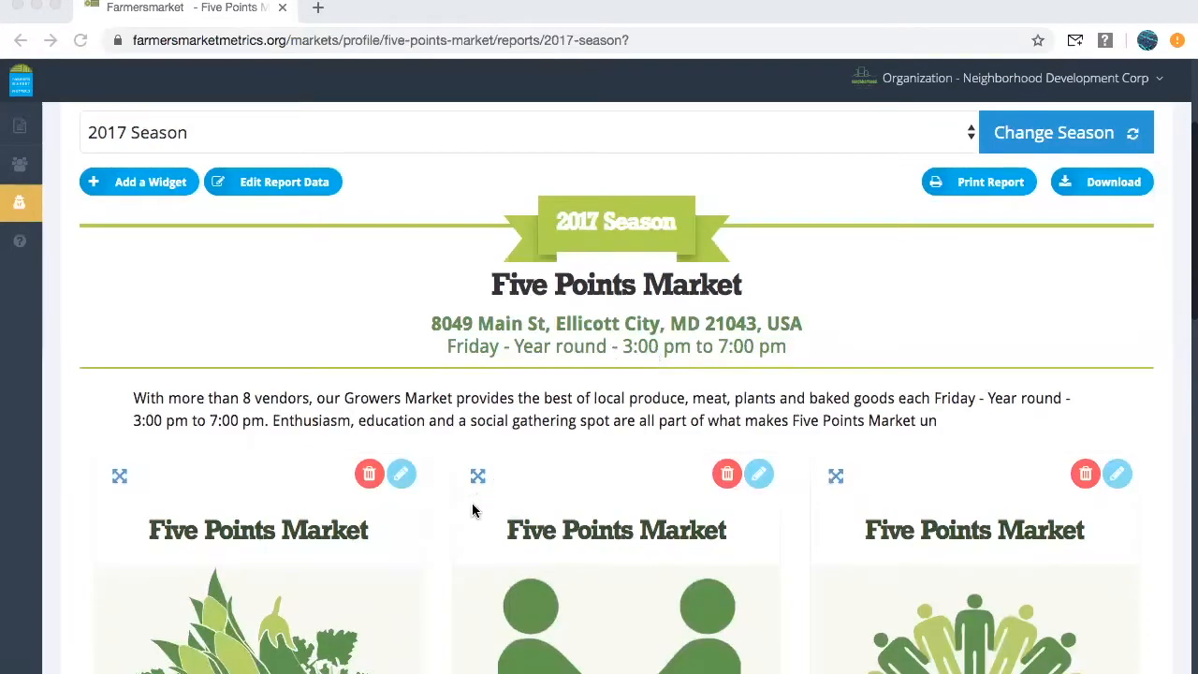
pyautogui.scroll(-4, 453, 581)
pyautogui.scroll(-6, 453, 580)
pyautogui.scroll(-4, 453, 578)
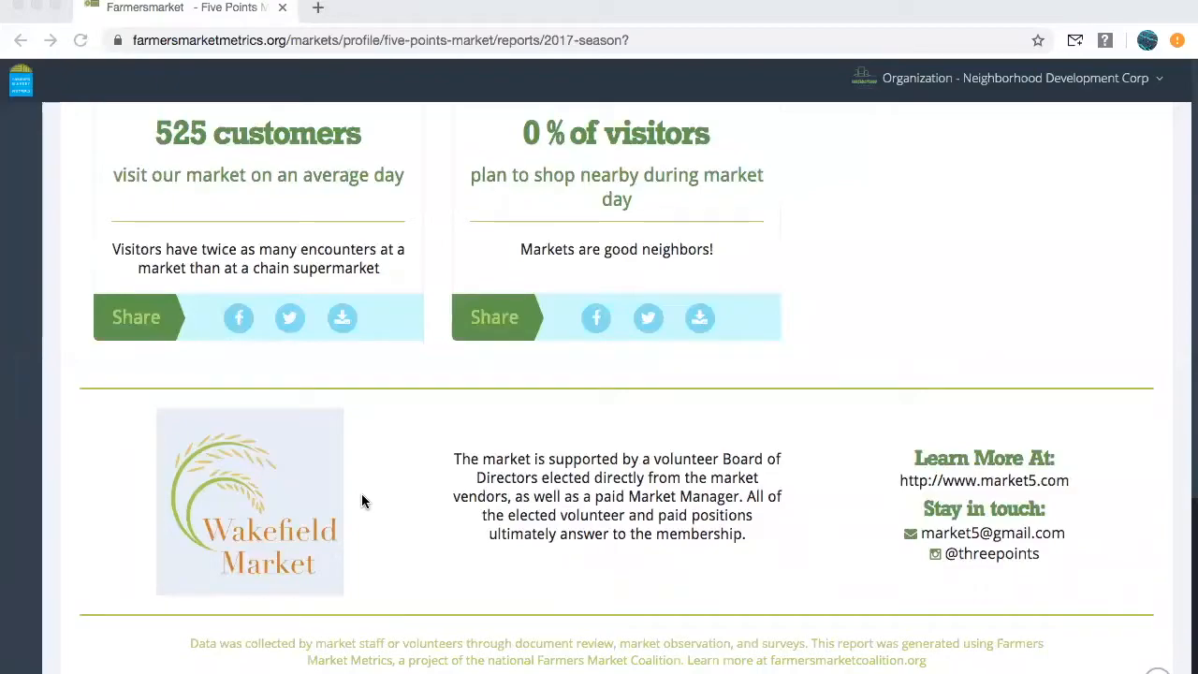
# Complete the report's intro text with "unique. Five Points Market accepts SNAP, WIC FMNP, and Baltimore Bucks." and save the report information.
pyautogui.scroll(6, 362, 499)
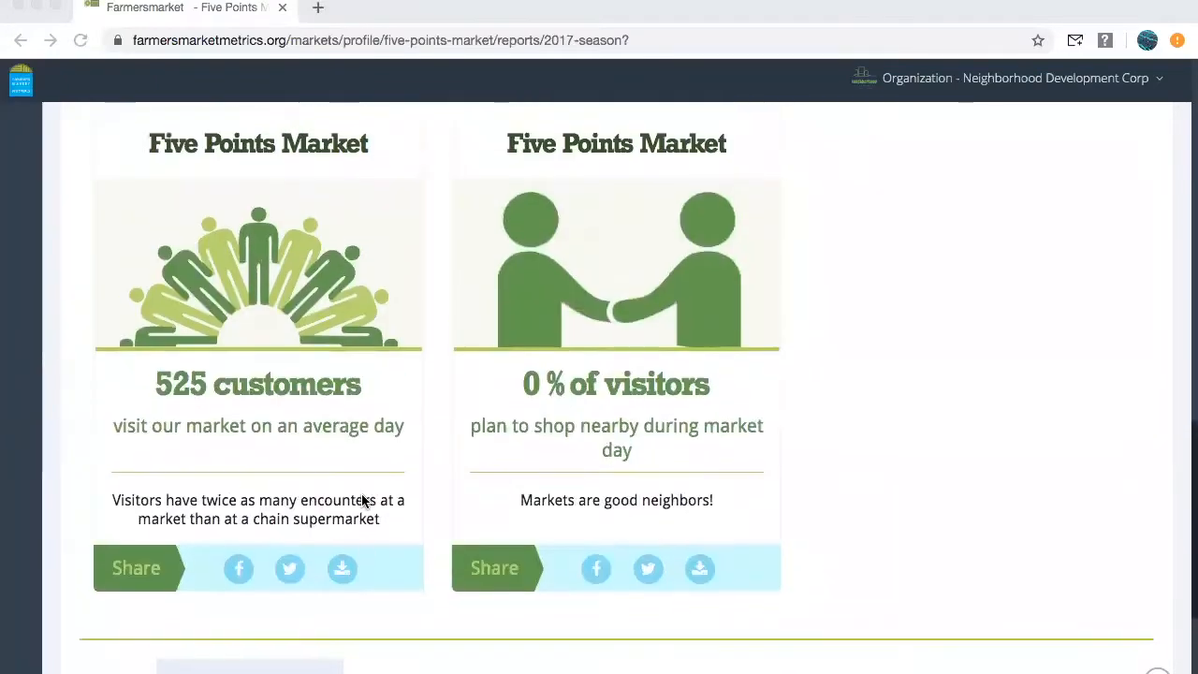
pyautogui.scroll(5, 362, 496)
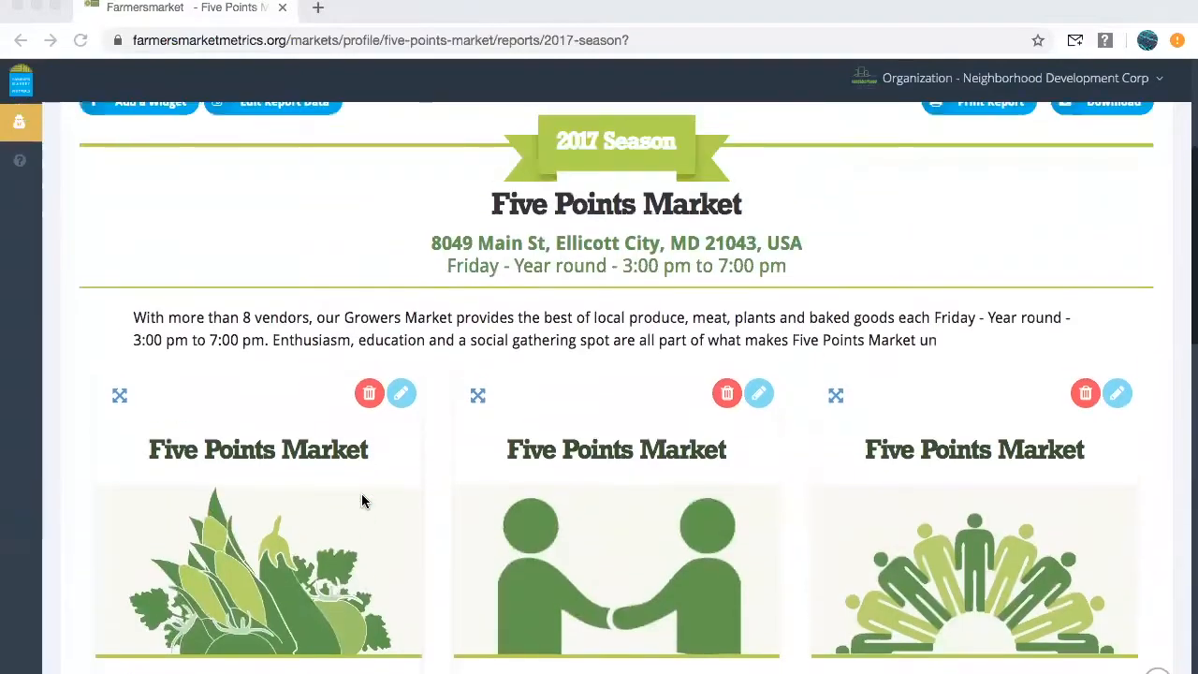
pyautogui.scroll(2, 363, 503)
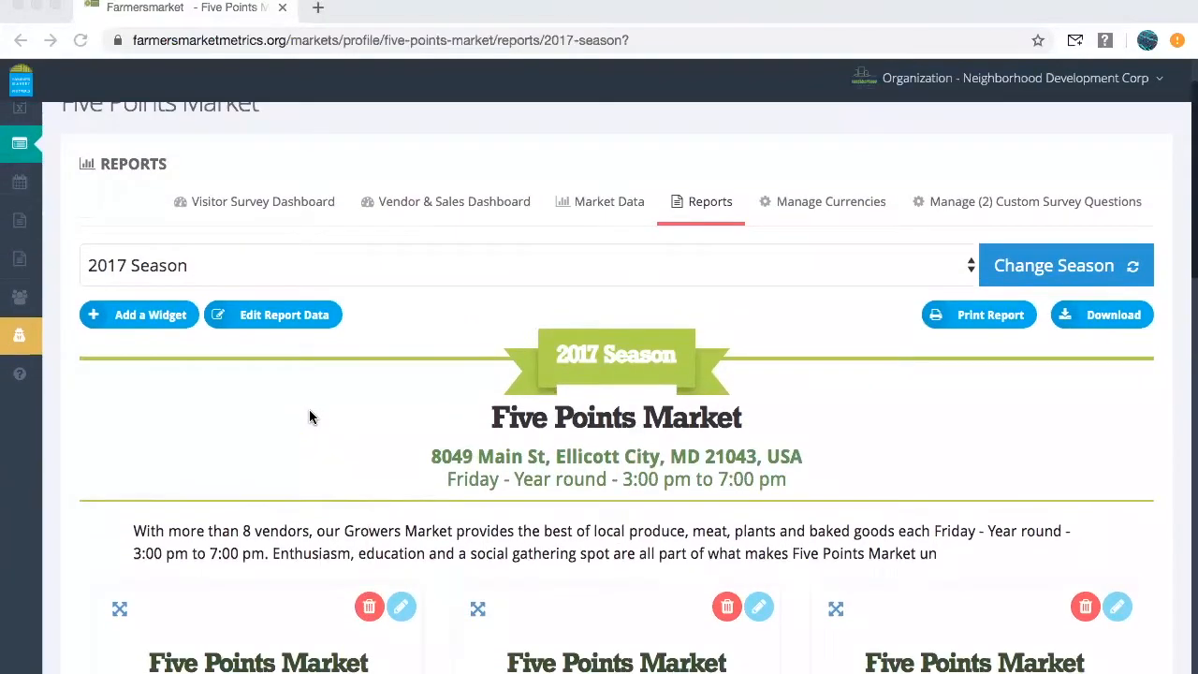
pyautogui.scroll(1, 310, 414)
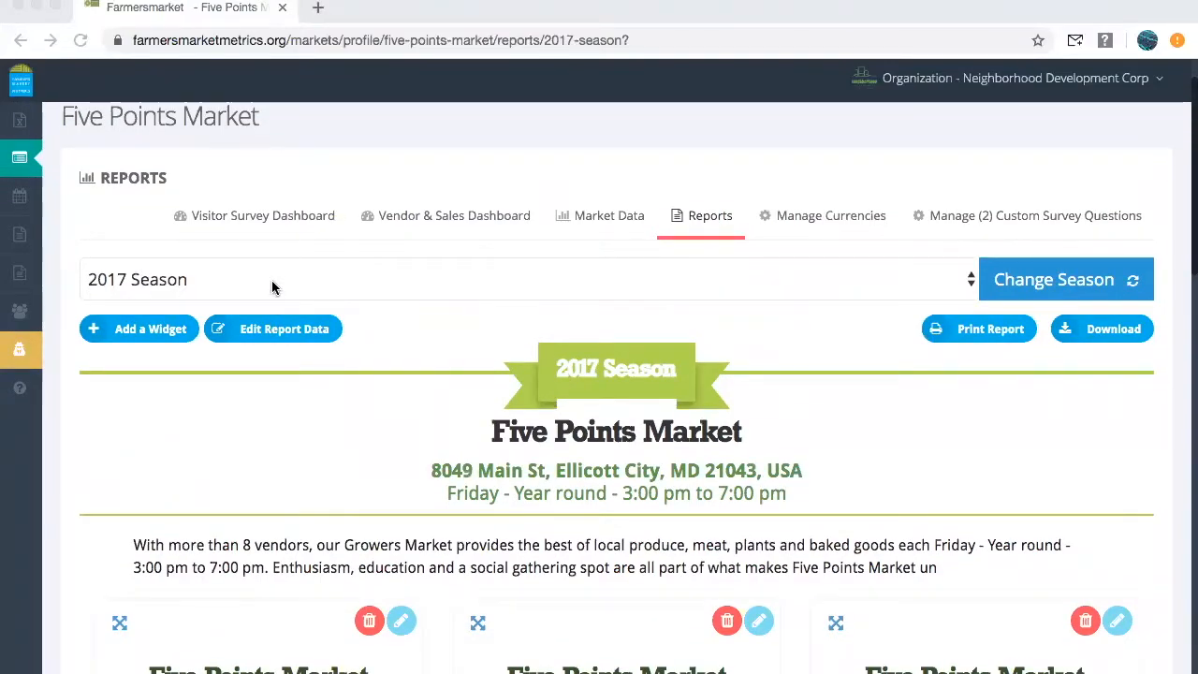
pyautogui.click(265, 337)
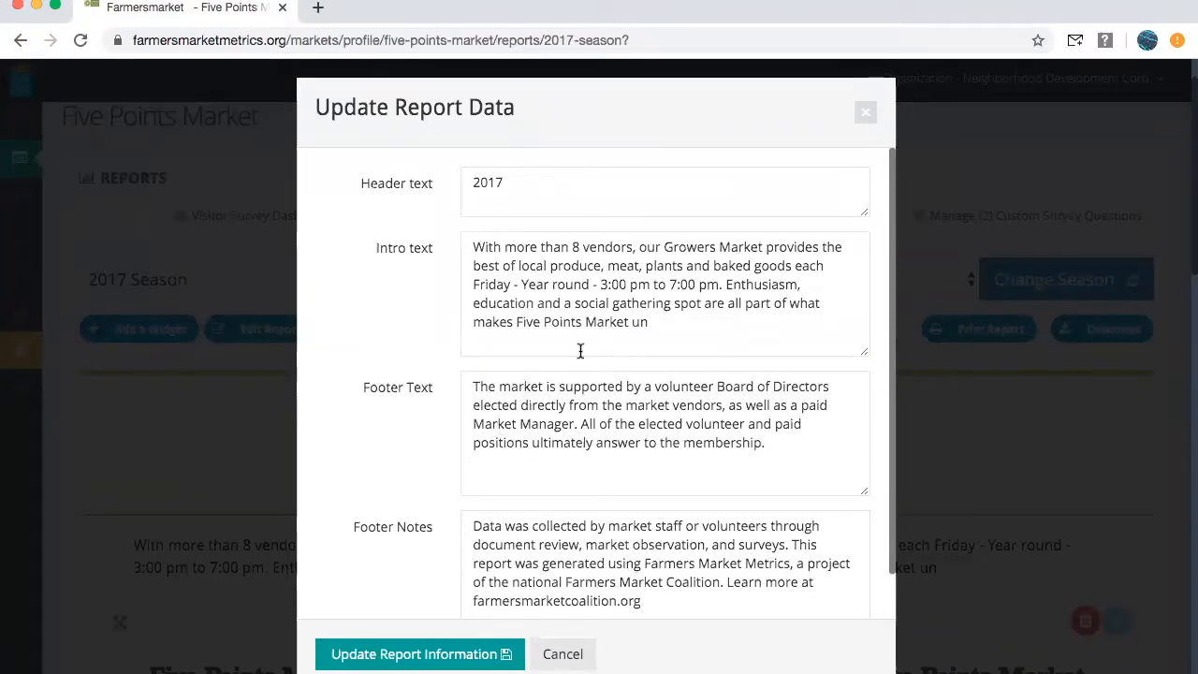
pyautogui.click(661, 326)
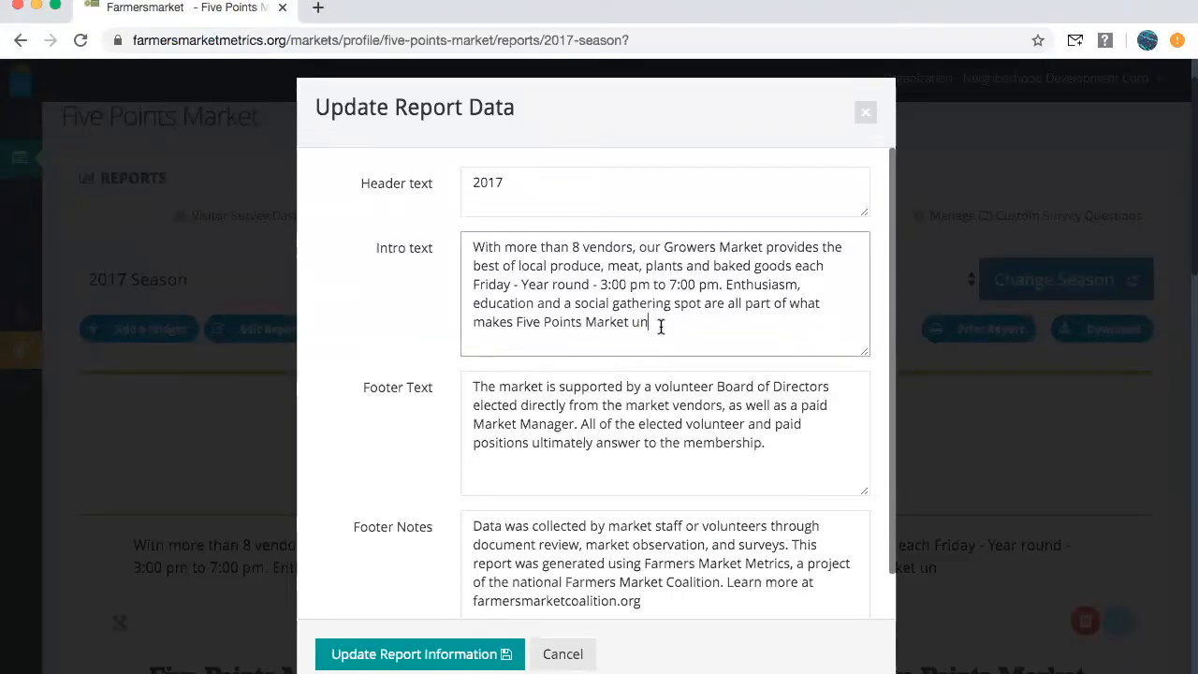
pyautogui.write('iqu')
pyautogui.write('Five Points Market')
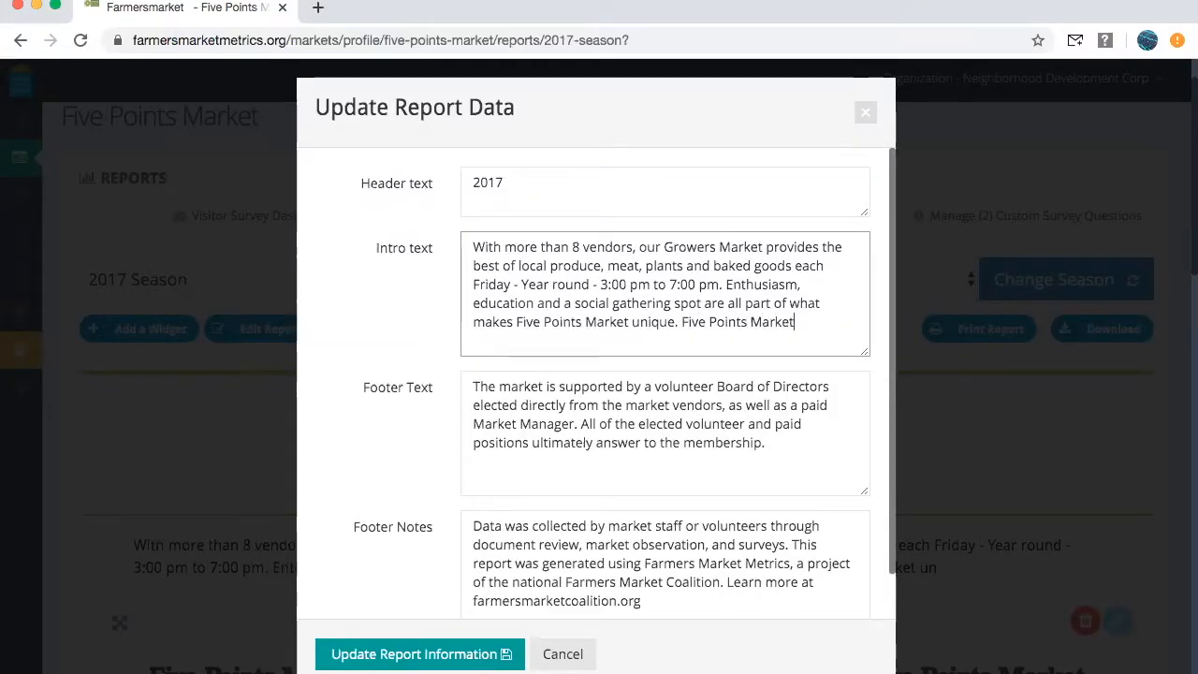
pyautogui.write(' accepts SNAP, WIC FMNP, and Baltiom')
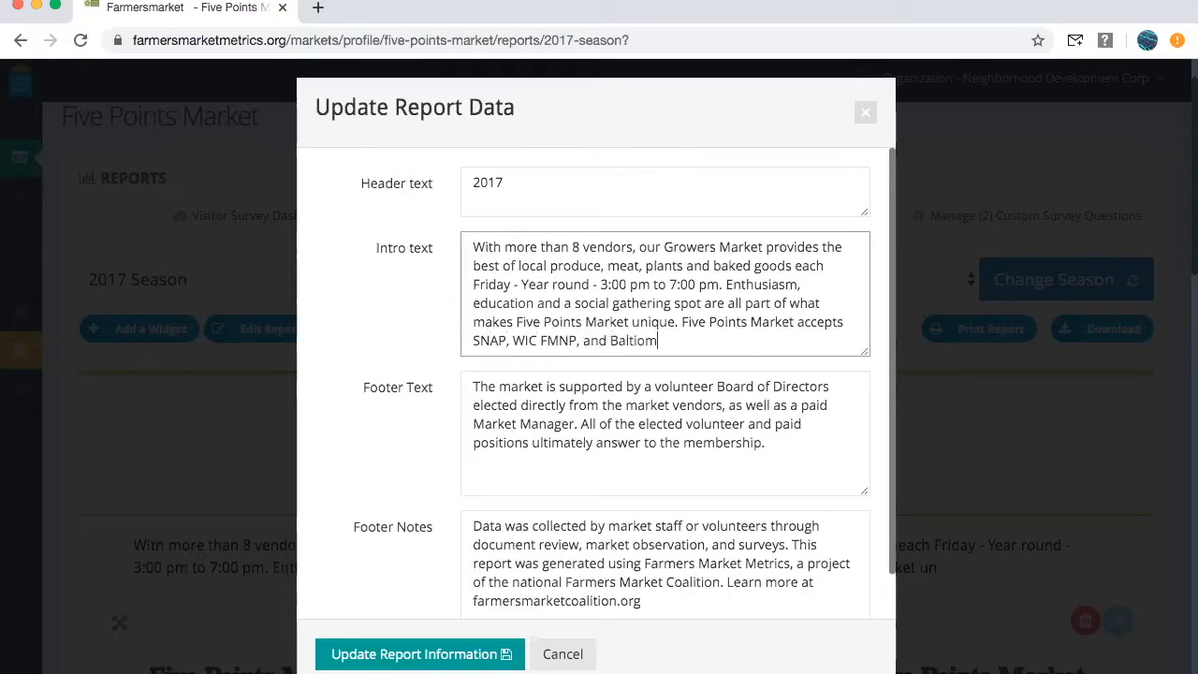
pyautogui.press('BackSpace')
pyautogui.press('BackSpace')
pyautogui.write('more Bucks.')
pyautogui.click(423, 657)
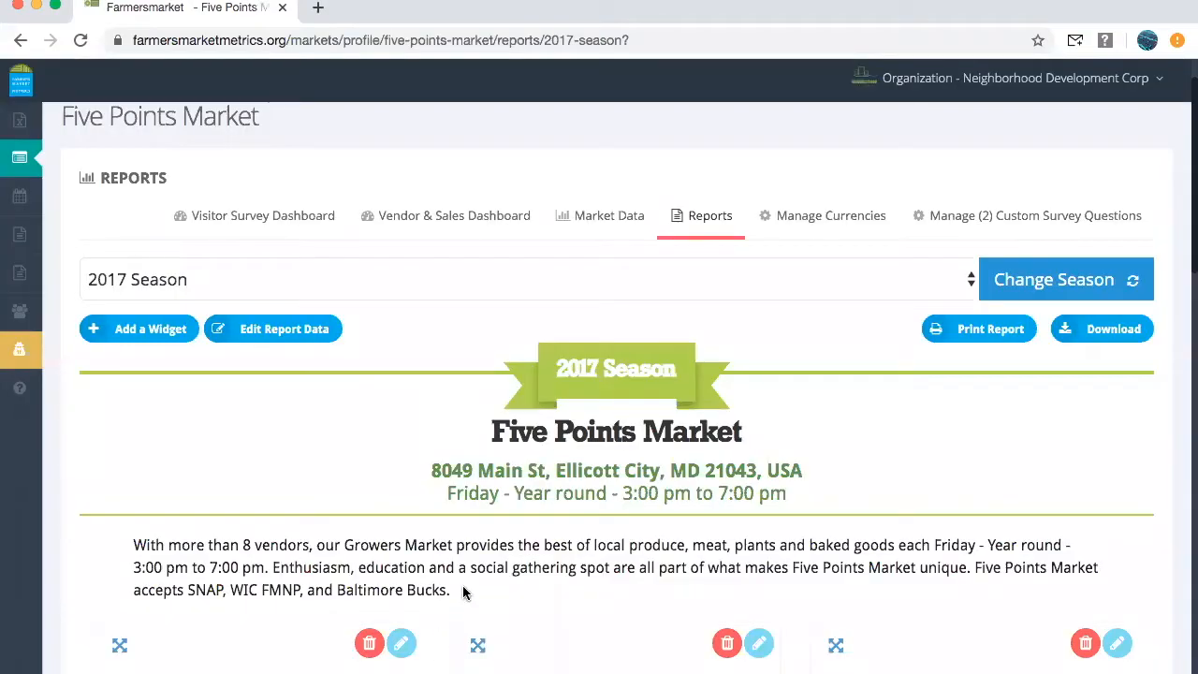
# Look over the updated report's widgets and the area beside the last widget row down to the footer.
pyautogui.scroll(-3, 476, 578)
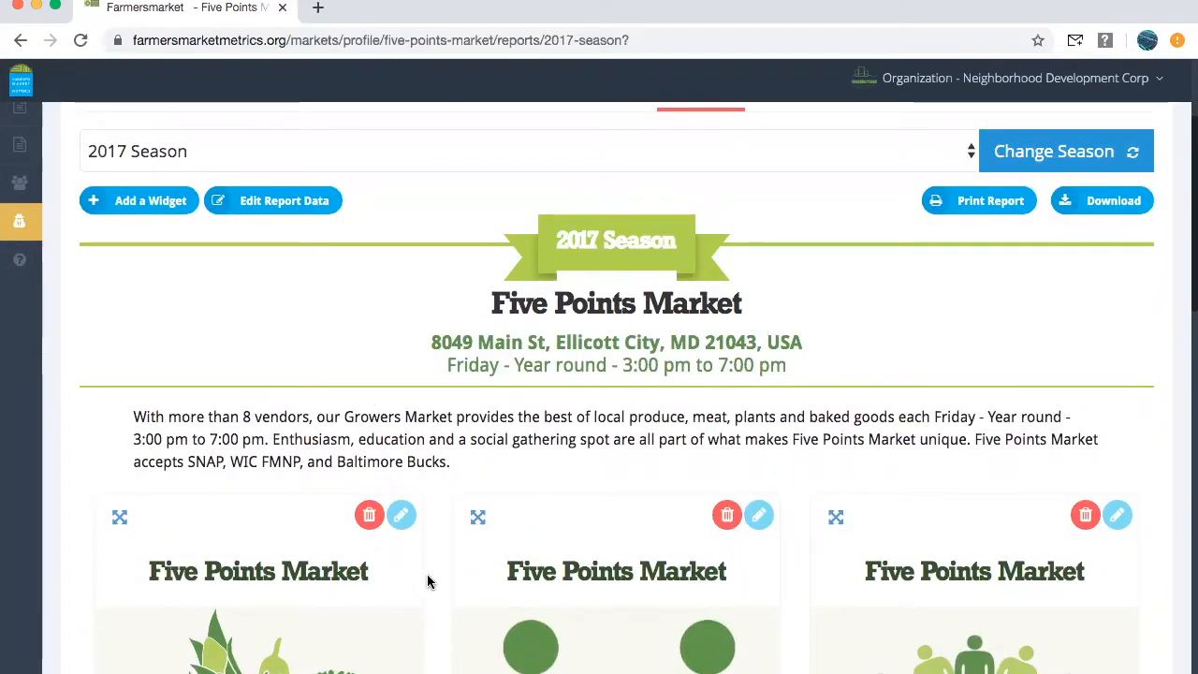
pyautogui.scroll(-6, 428, 577)
pyautogui.scroll(-7, 427, 581)
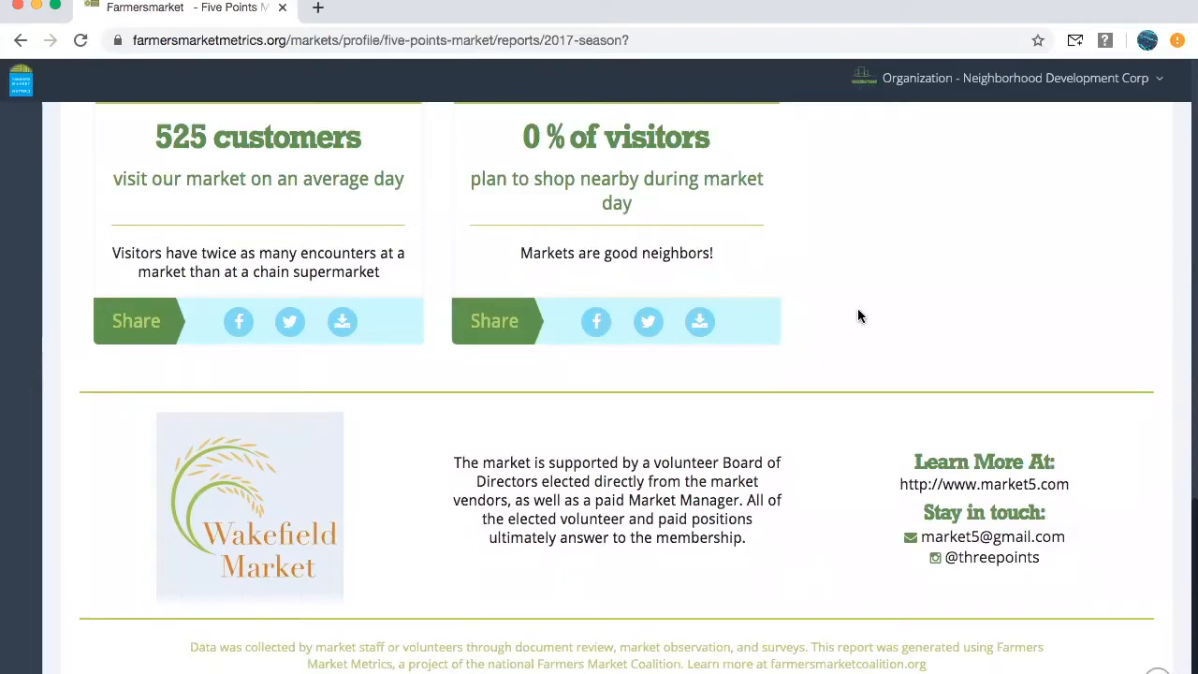
pyautogui.scroll(6, 856, 317)
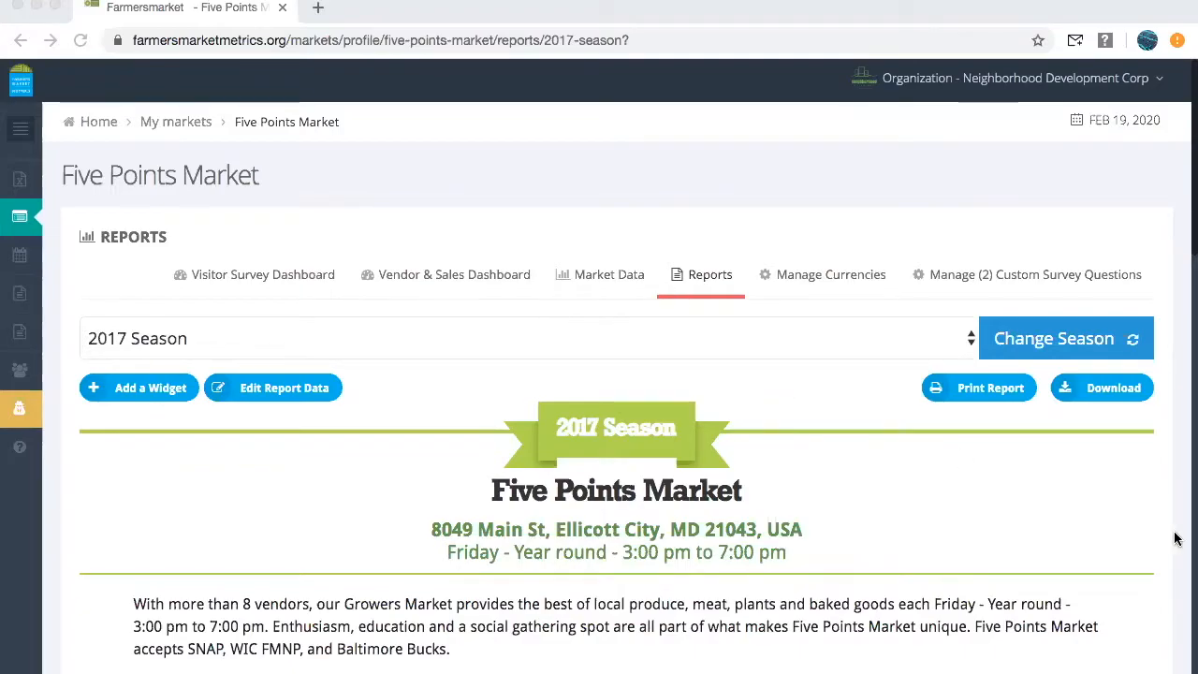
# Delete the report widget showing the share of visitors who plan to shop nearby during market day.
pyautogui.scroll(-3, 1165, 547)
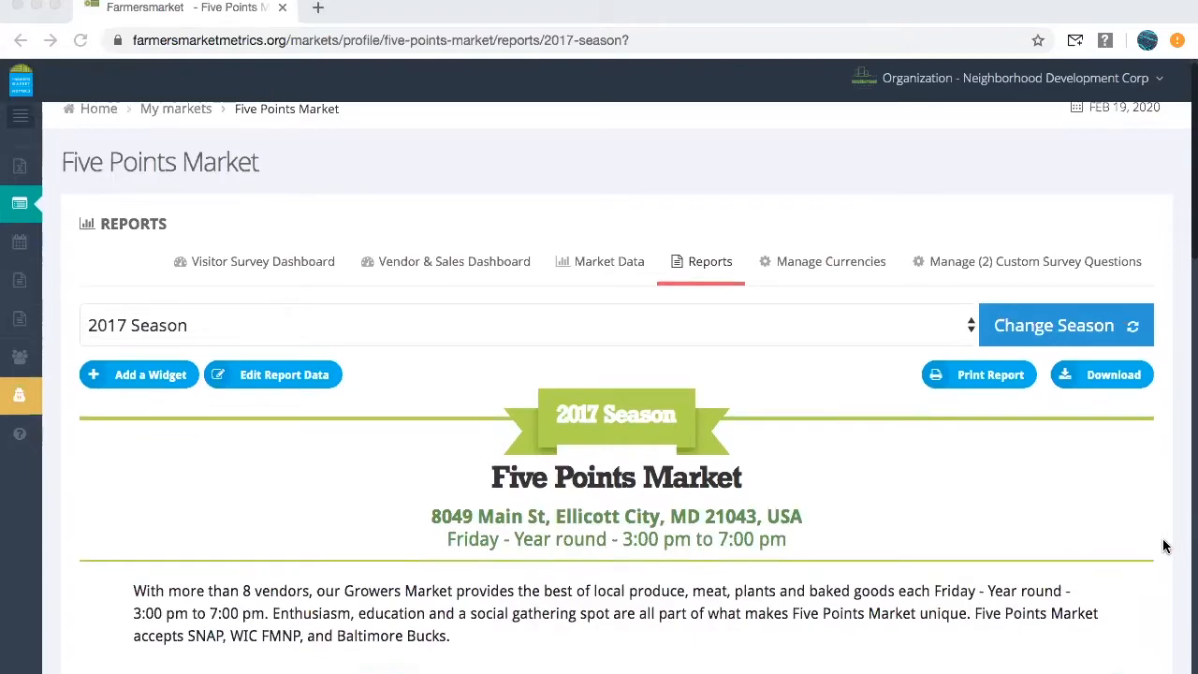
pyautogui.scroll(-5, 1166, 547)
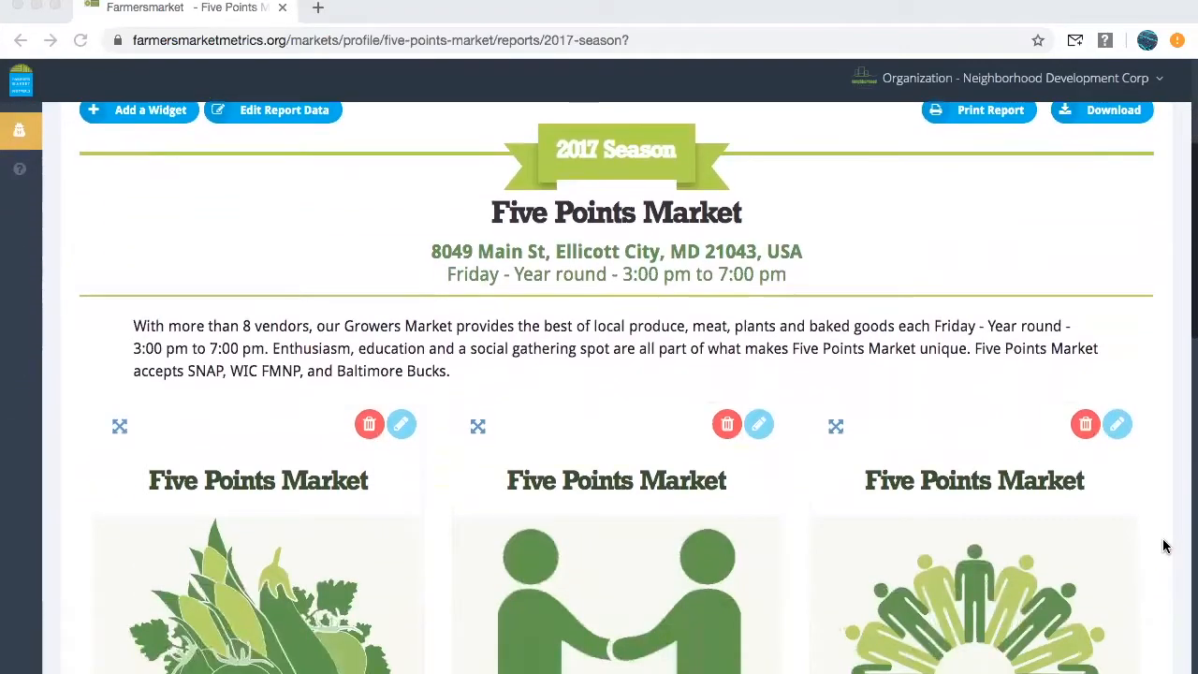
pyautogui.scroll(-3, 1165, 547)
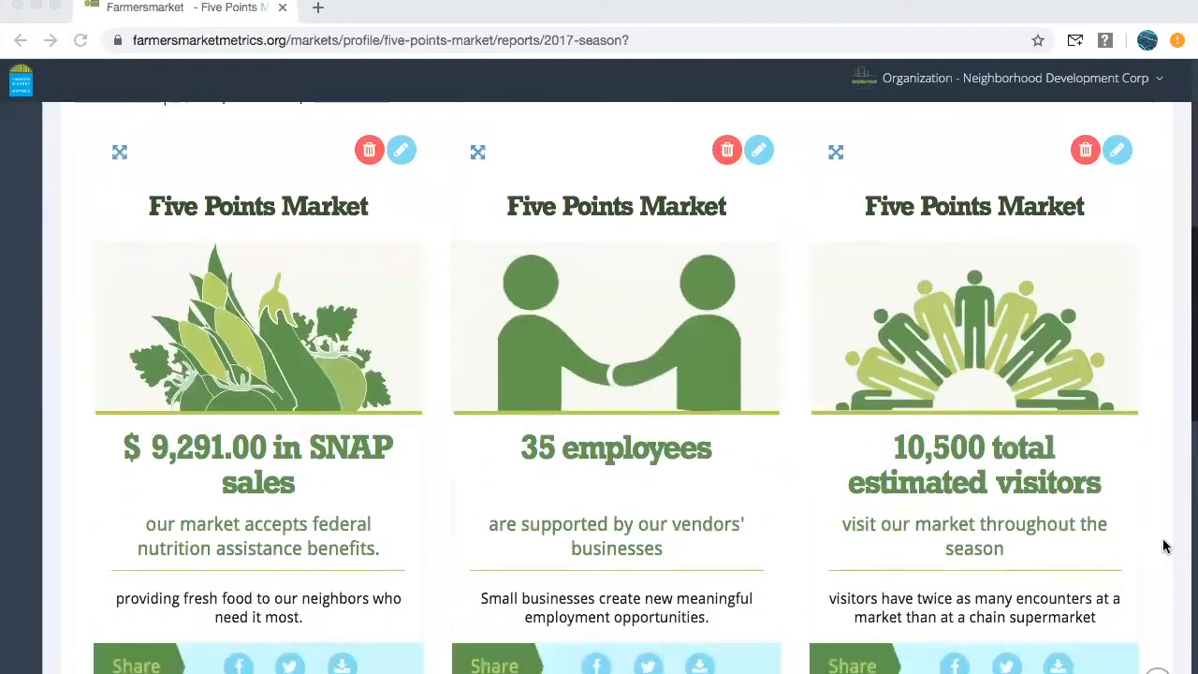
pyautogui.scroll(-8, 1166, 547)
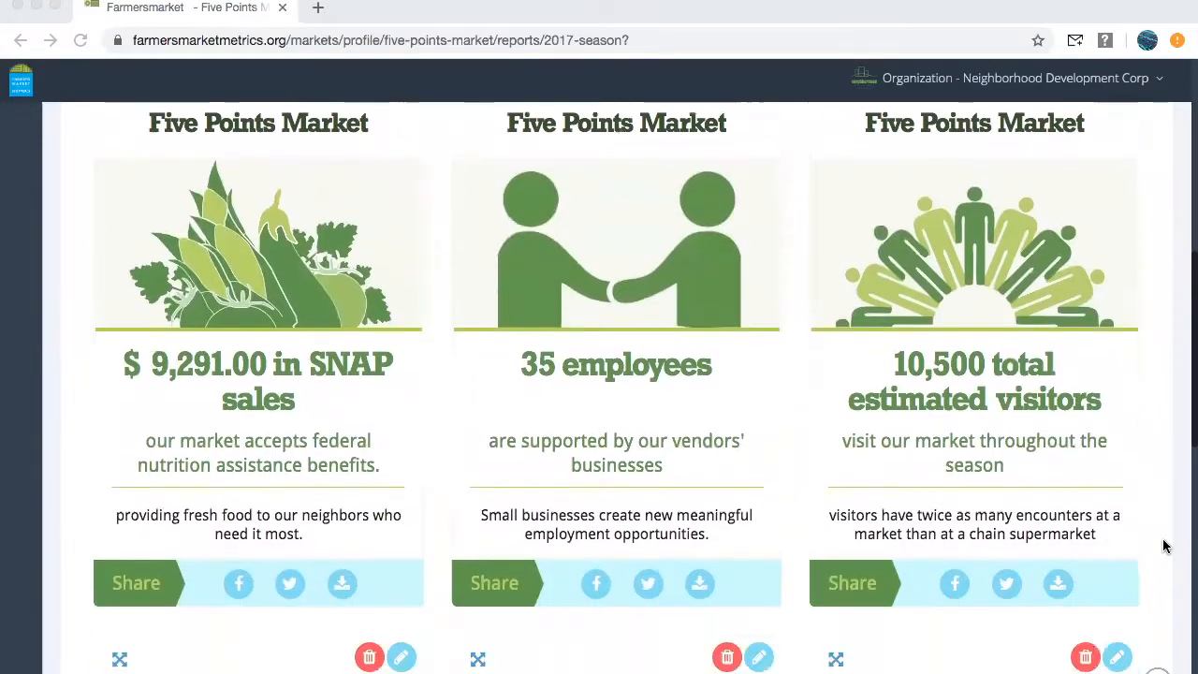
pyautogui.scroll(-4, 1166, 546)
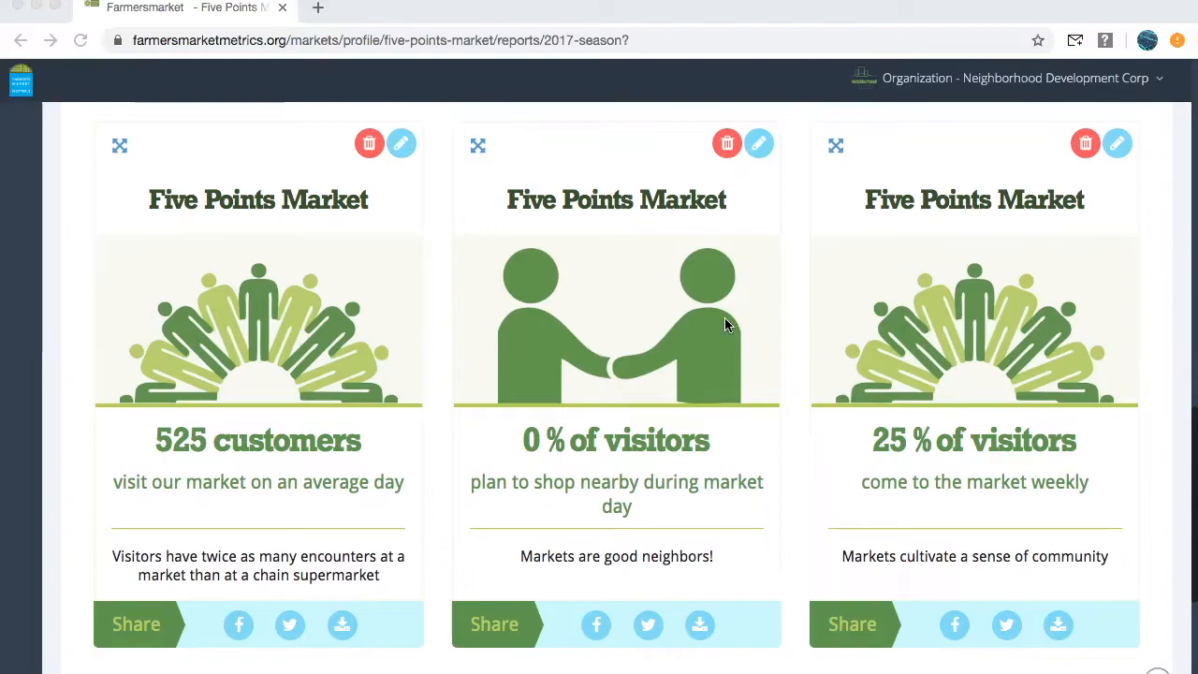
pyautogui.click(724, 148)
pyautogui.click(724, 147)
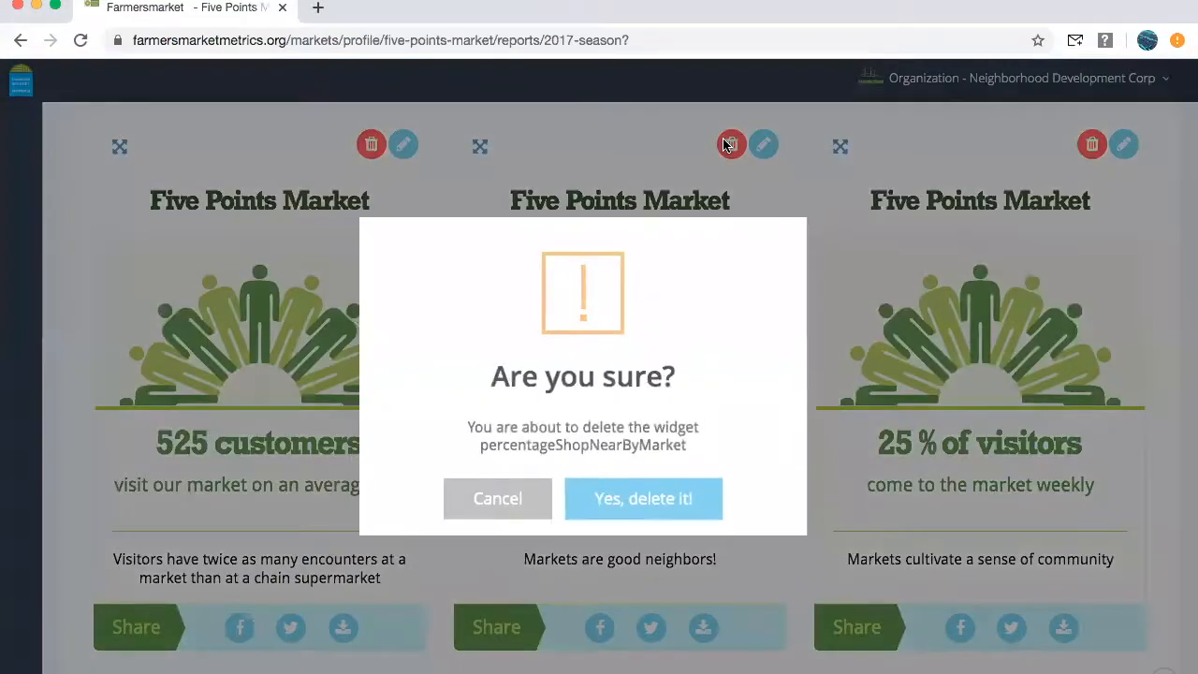
pyautogui.click(649, 495)
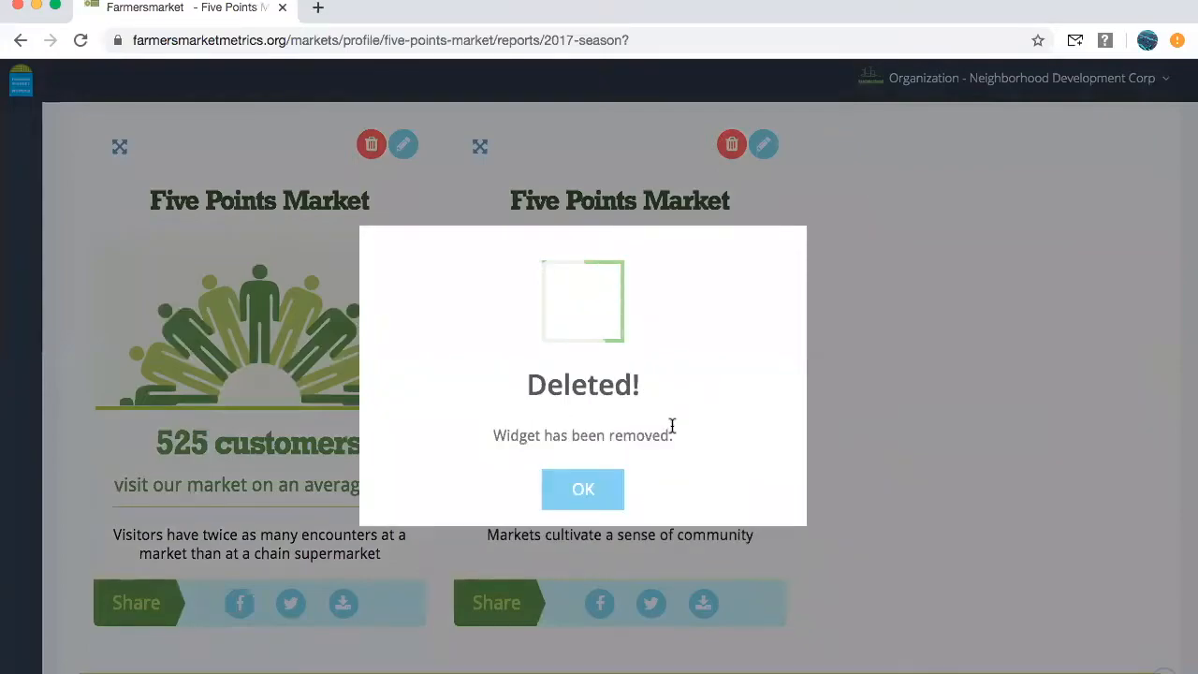
pyautogui.click(569, 495)
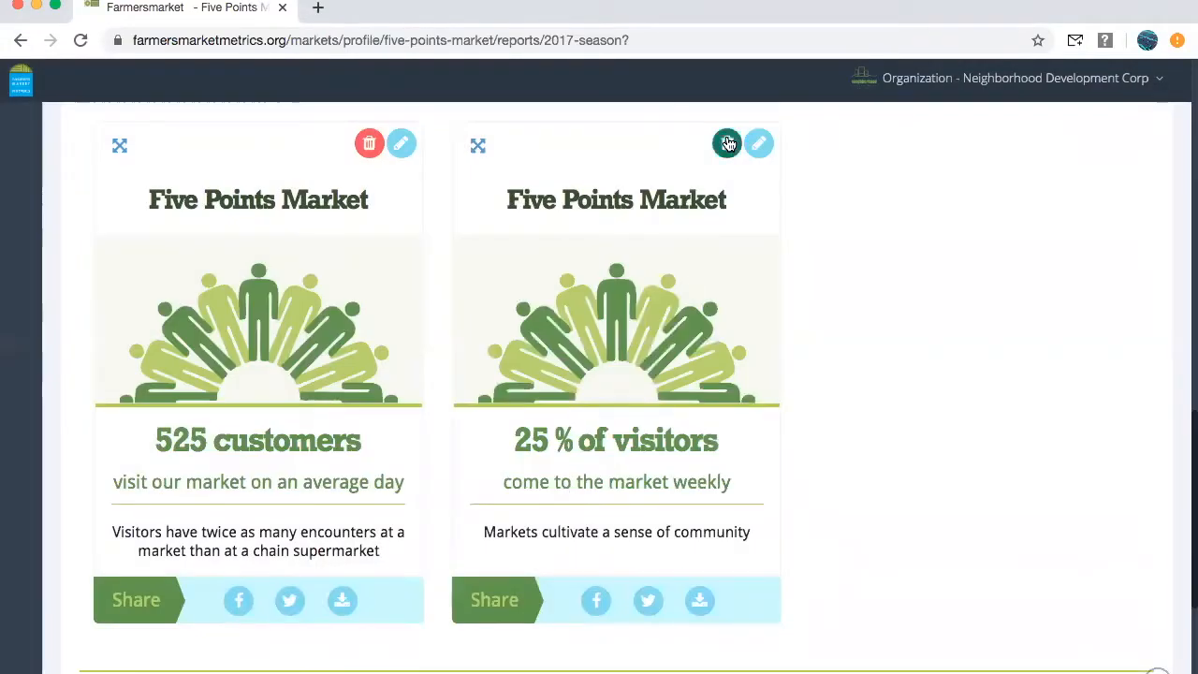
# Delete the widget showing the percentage of visitors who come to the market weekly.
pyautogui.click(728, 143)
pyautogui.click(642, 501)
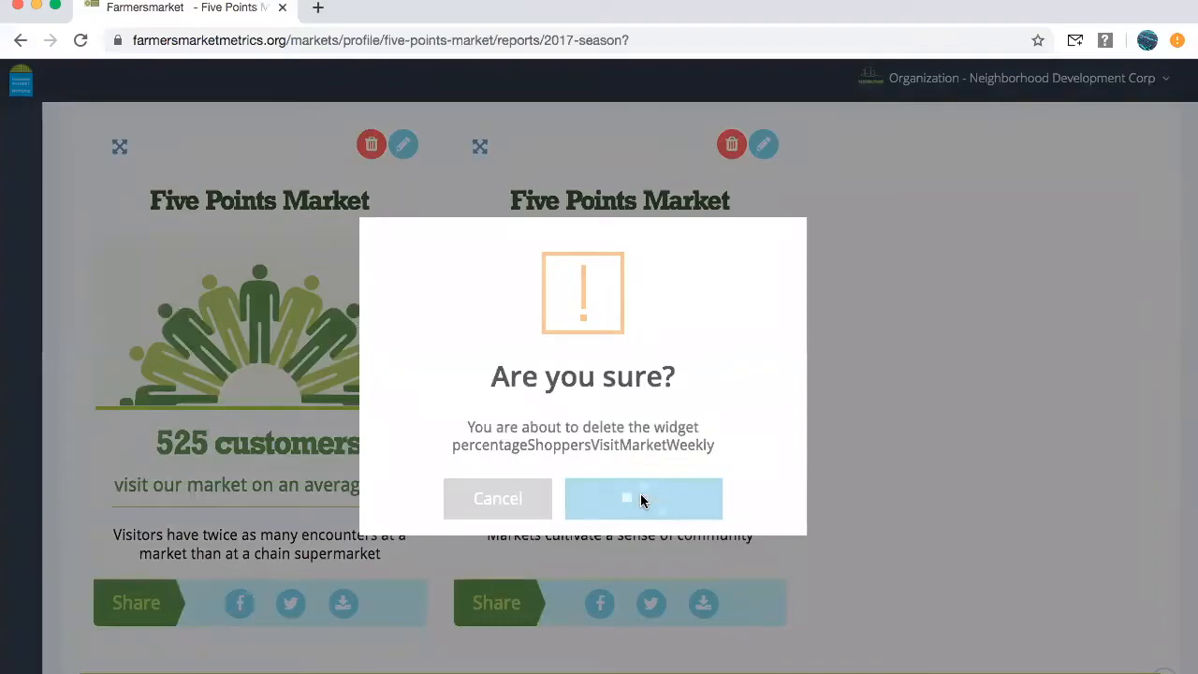
pyautogui.click(595, 501)
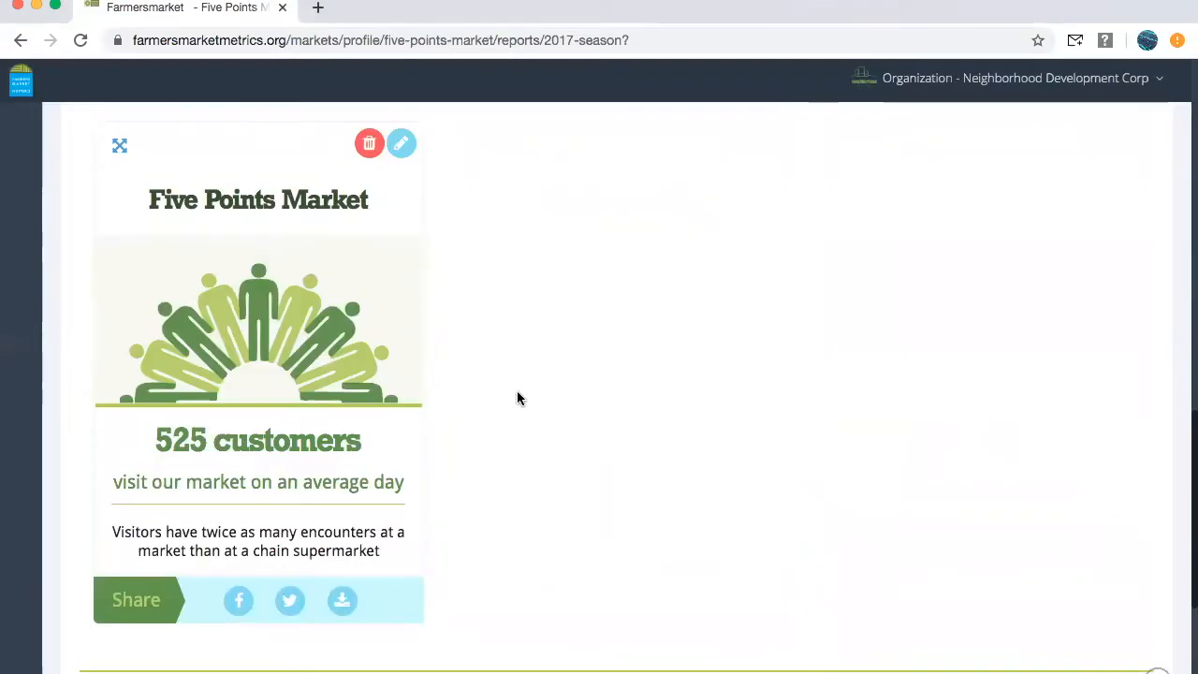
# Delete the SNAP sales widget from the first row of the report.
pyautogui.scroll(5, 567, 351)
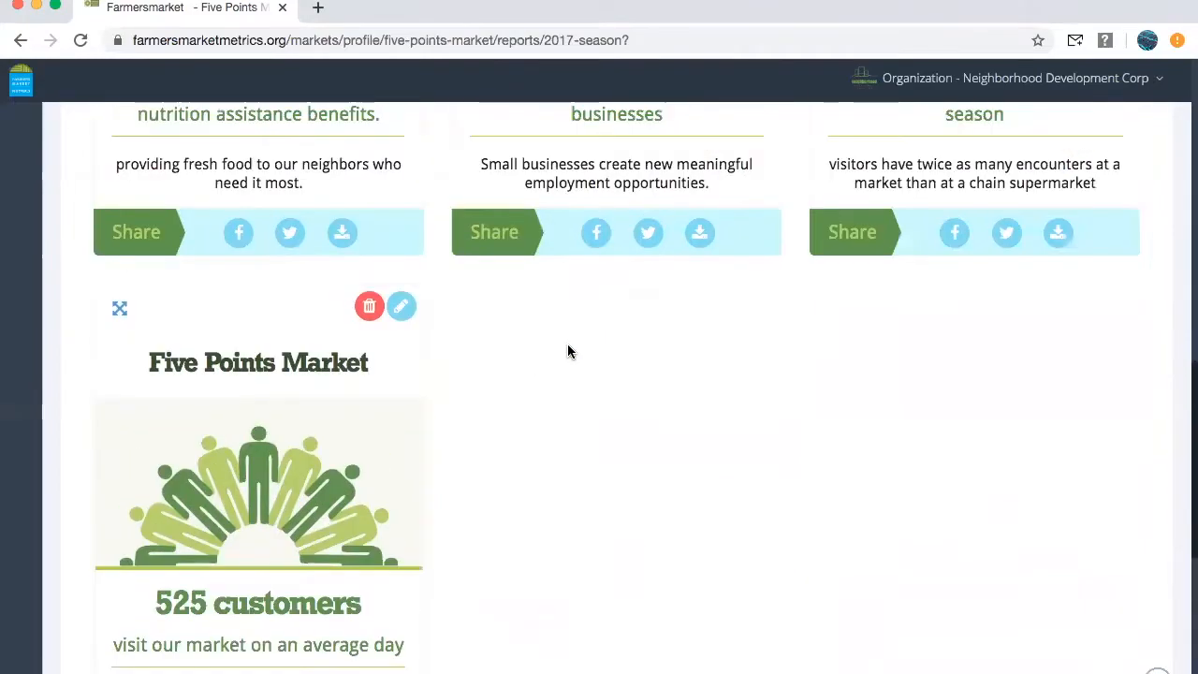
pyautogui.scroll(2, 567, 351)
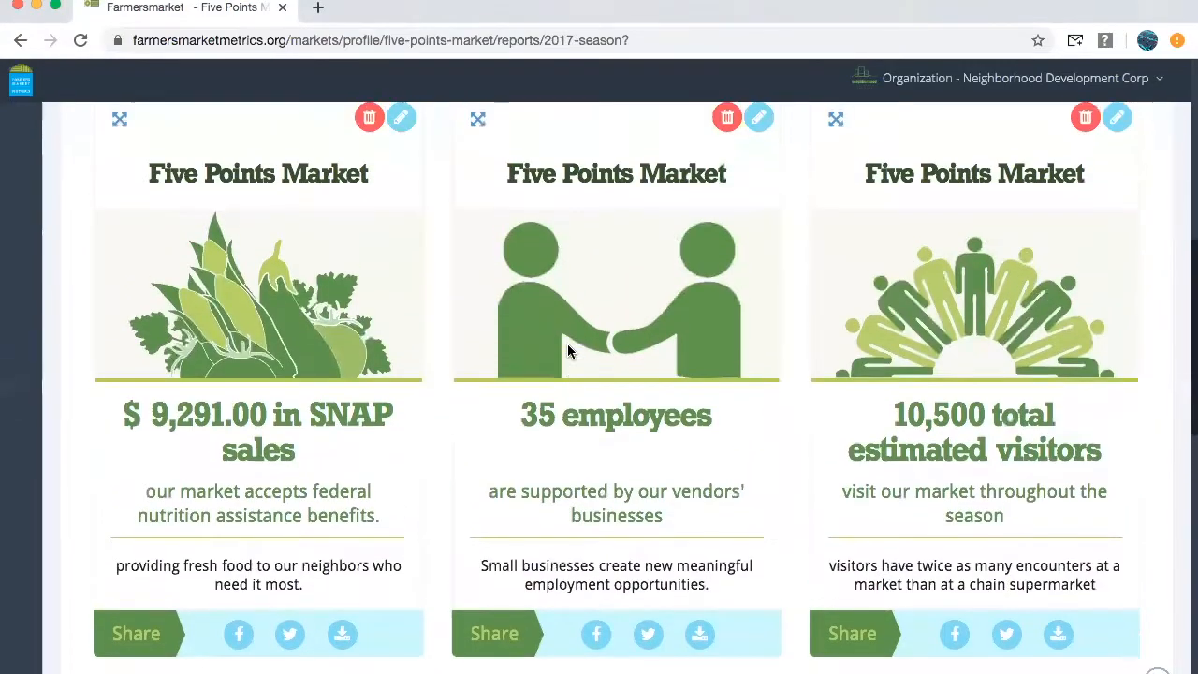
pyautogui.click(369, 153)
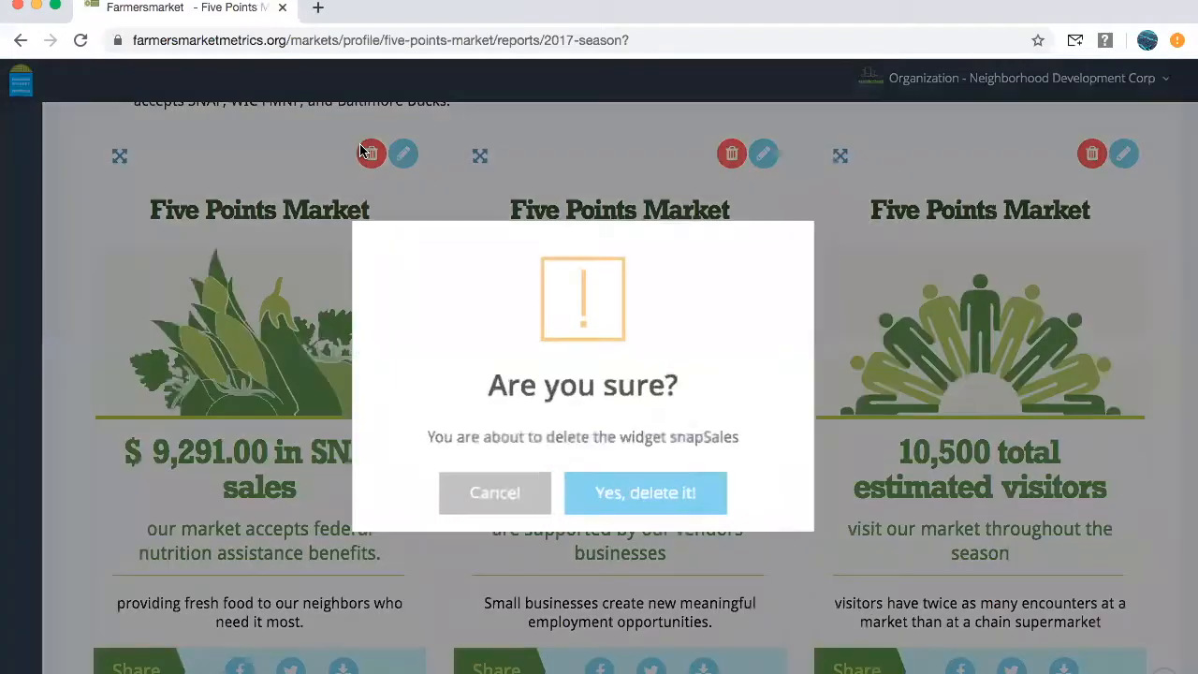
pyautogui.click(666, 492)
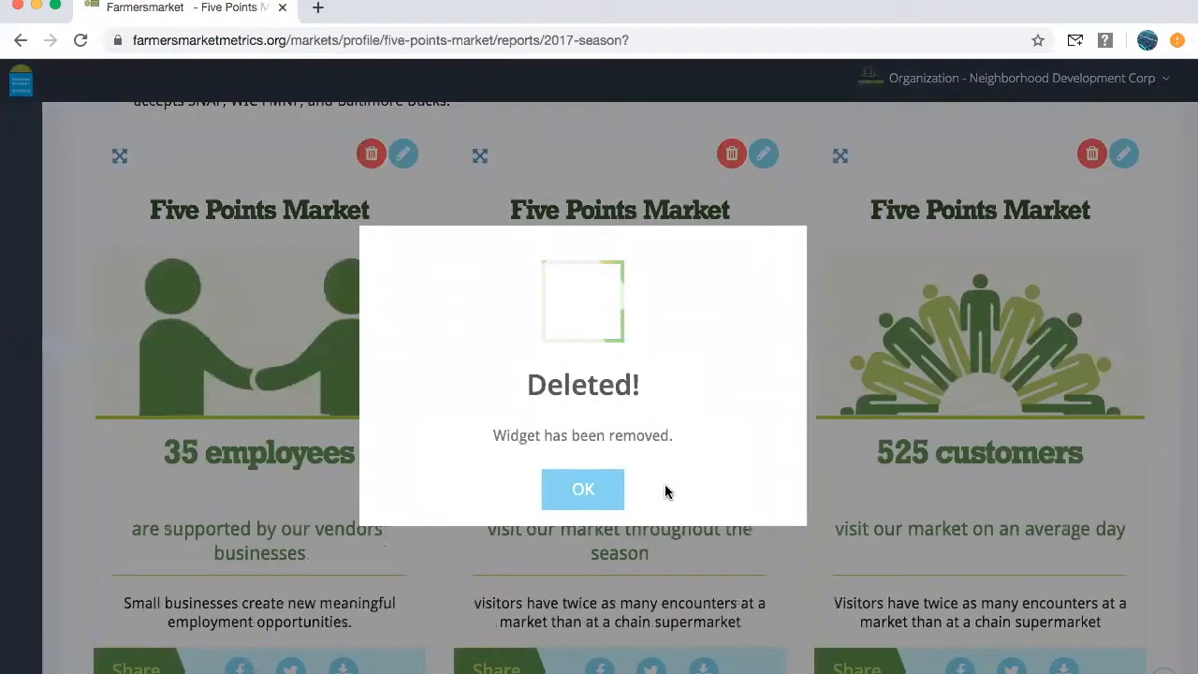
pyautogui.click(583, 490)
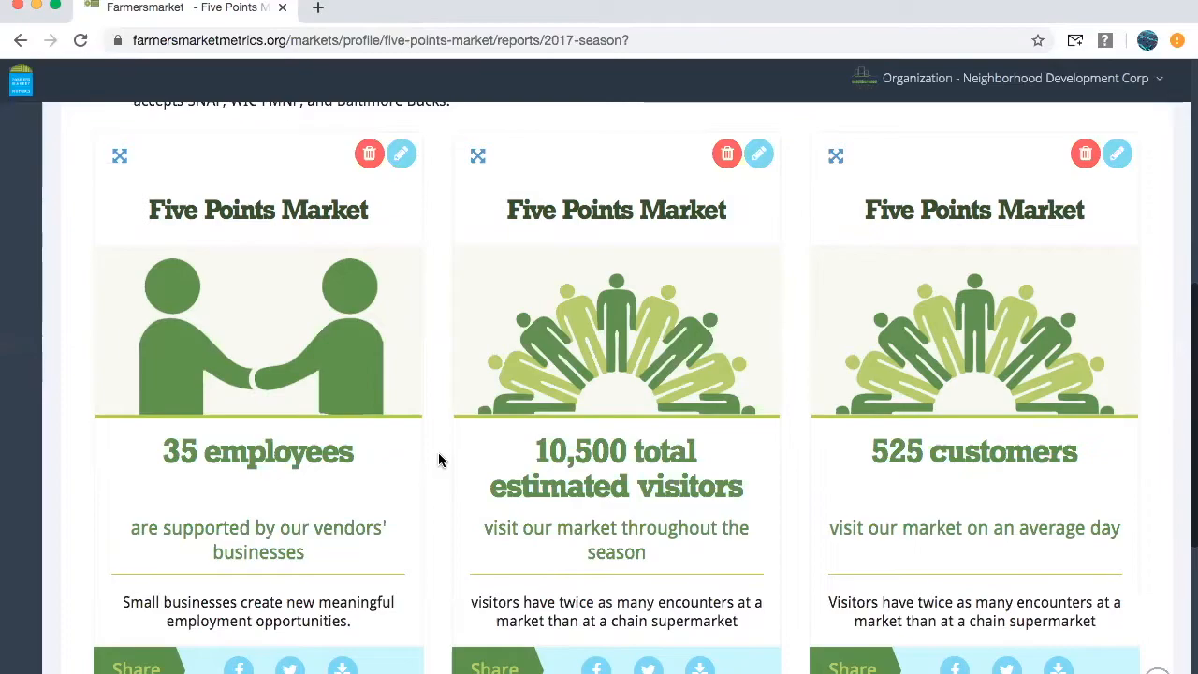
# Add a Market Average Distance widget with its default headline and sub headline, and check it in the report.
pyautogui.scroll(5, 438, 459)
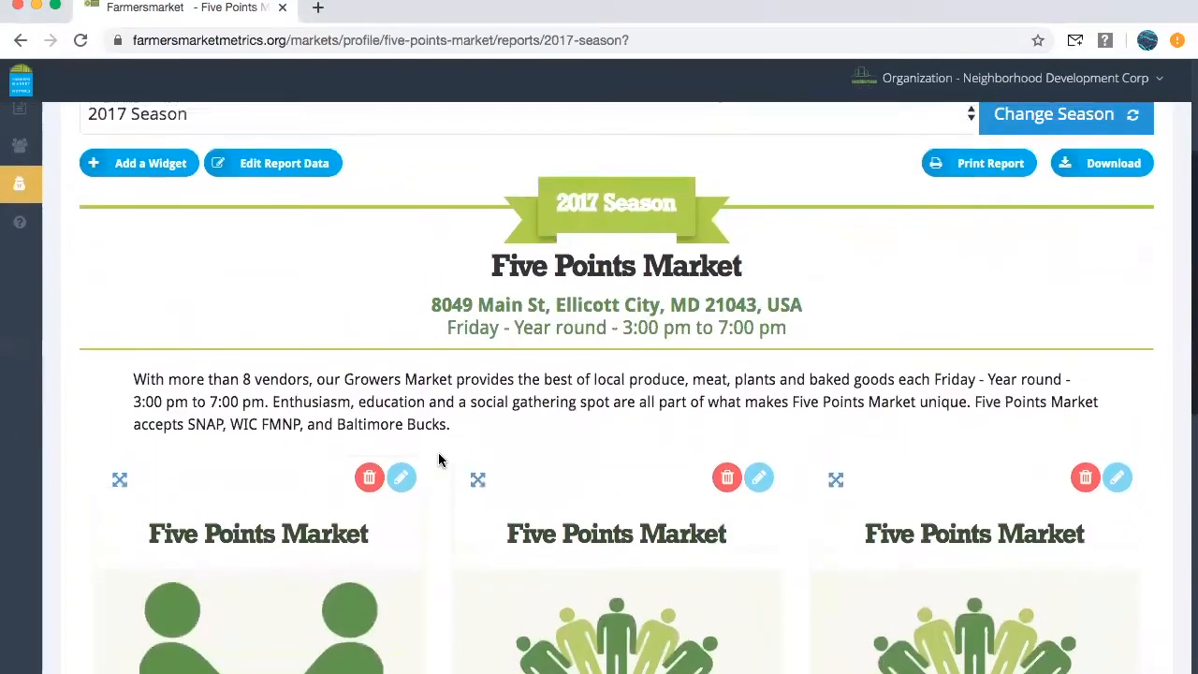
pyautogui.scroll(2, 438, 459)
pyautogui.scroll(3, 438, 456)
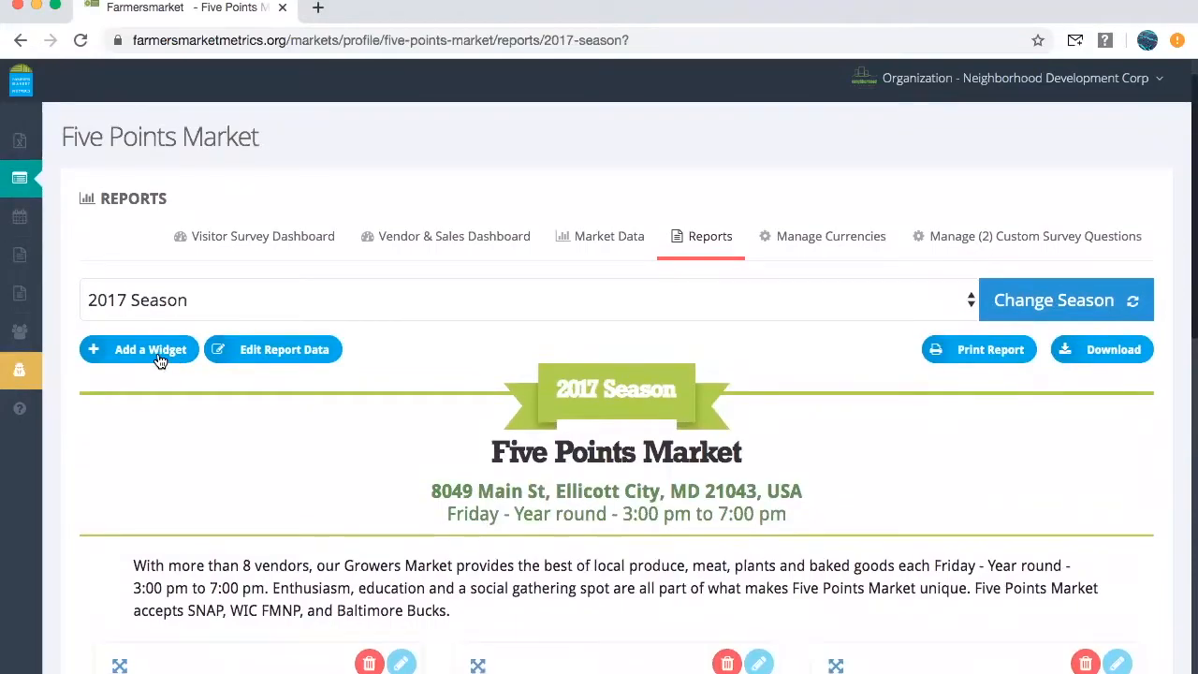
pyautogui.click(159, 361)
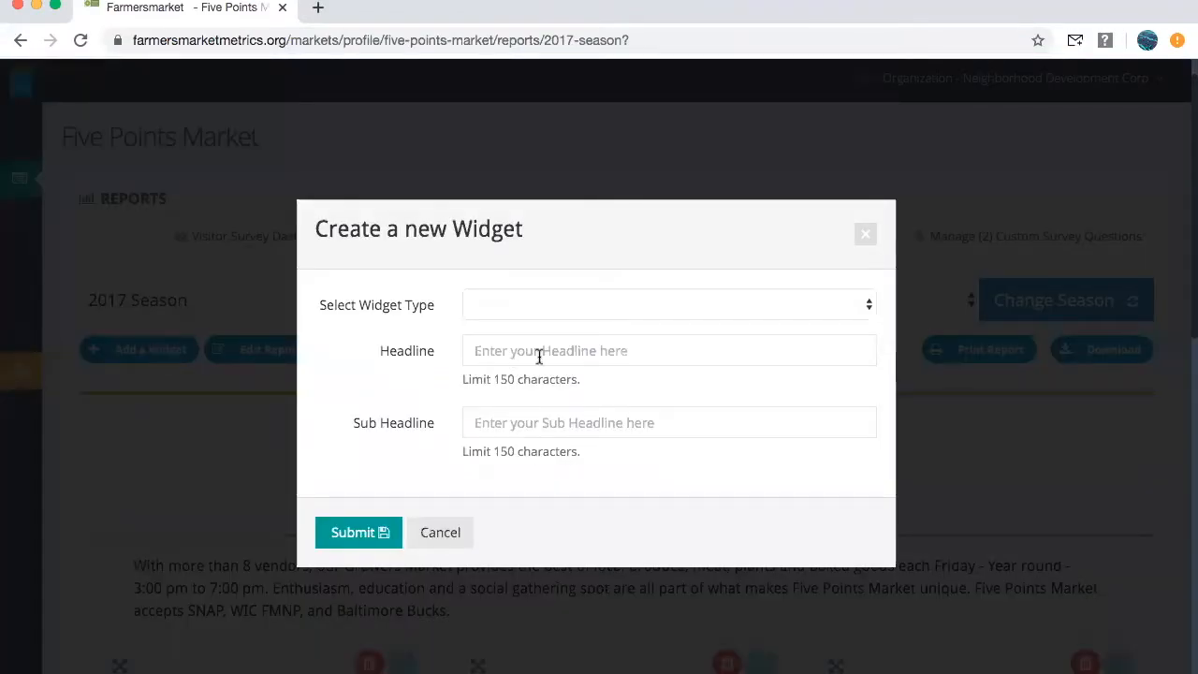
pyautogui.click(597, 306)
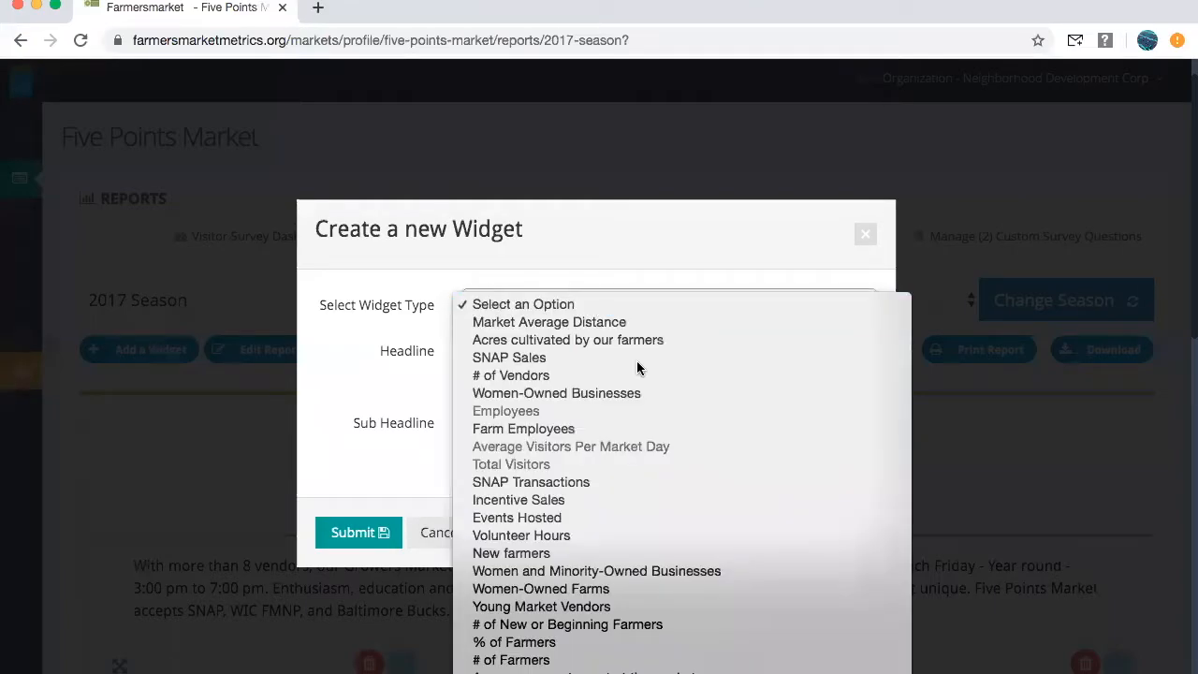
pyautogui.scroll(-3, 661, 548)
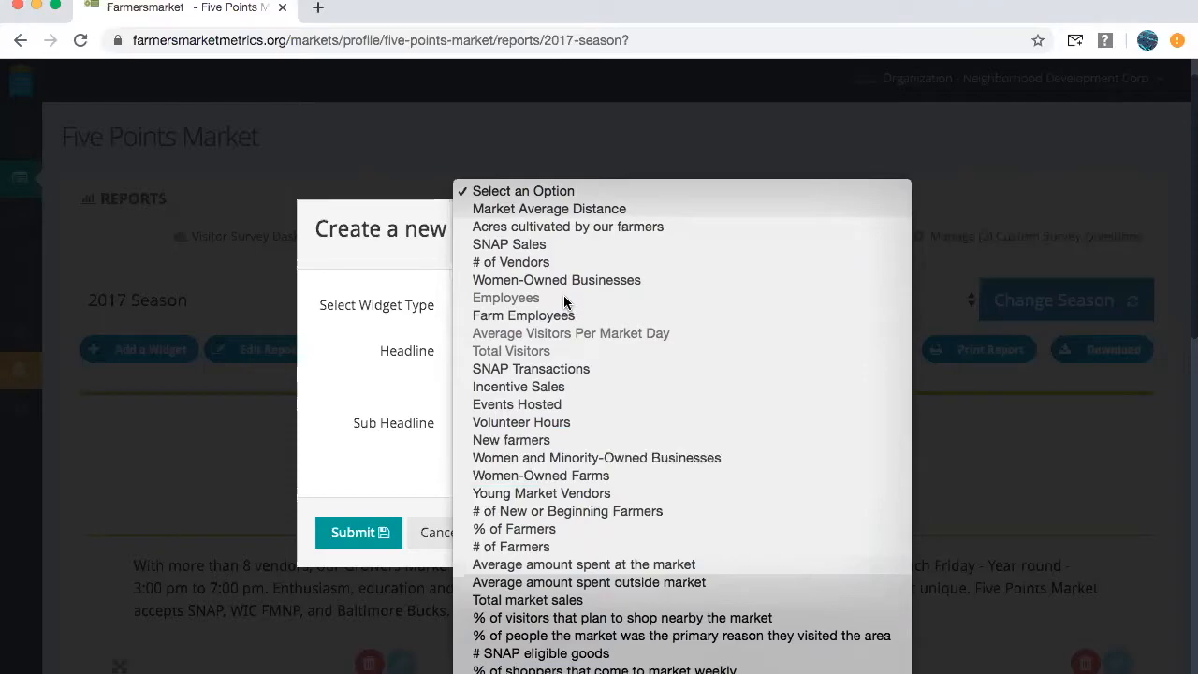
pyautogui.click(560, 211)
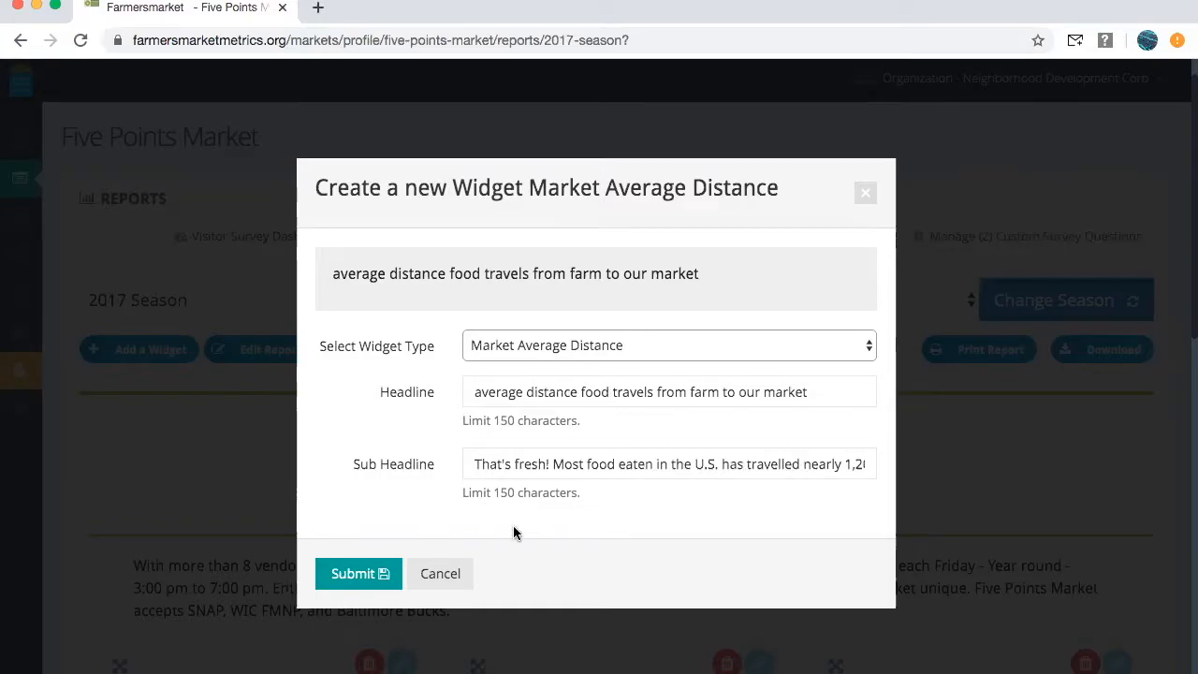
pyautogui.click(379, 577)
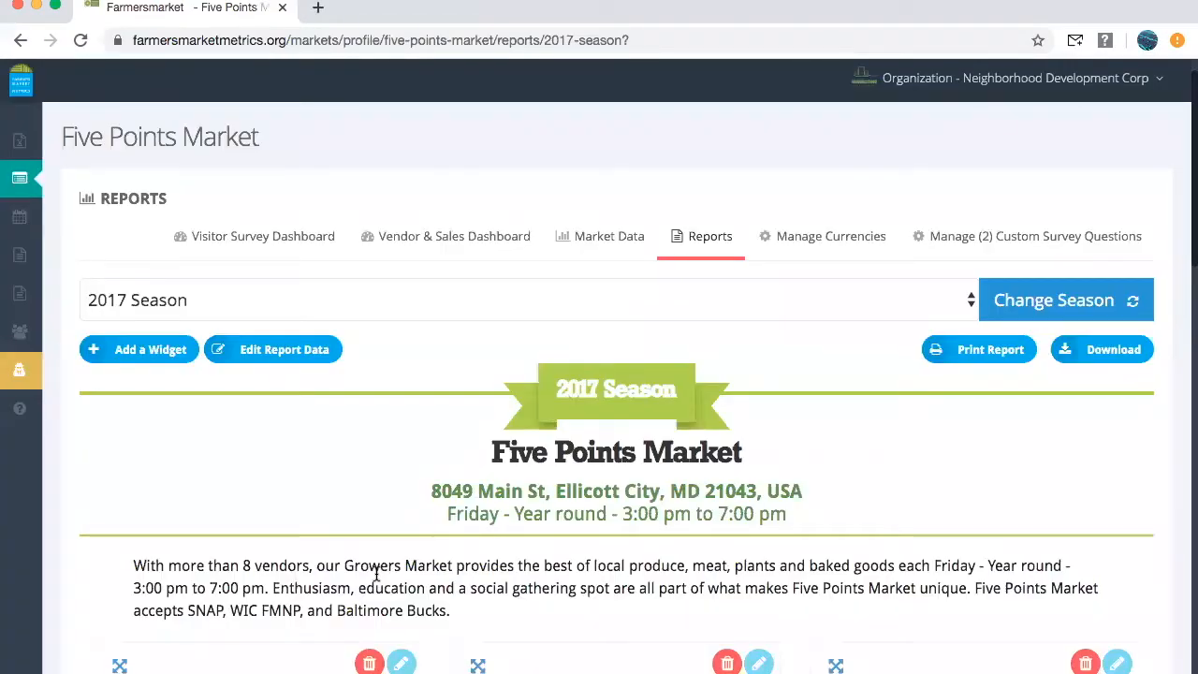
pyautogui.scroll(-5, 377, 575)
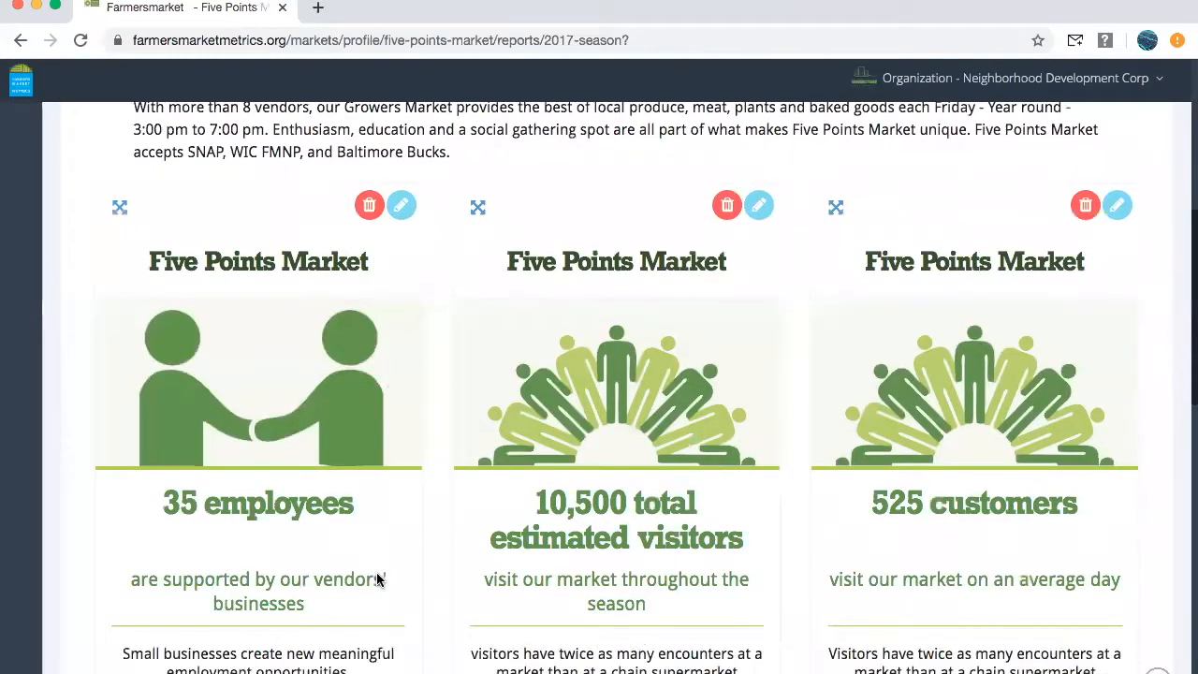
pyautogui.scroll(-6, 377, 580)
pyautogui.scroll(-2, 377, 578)
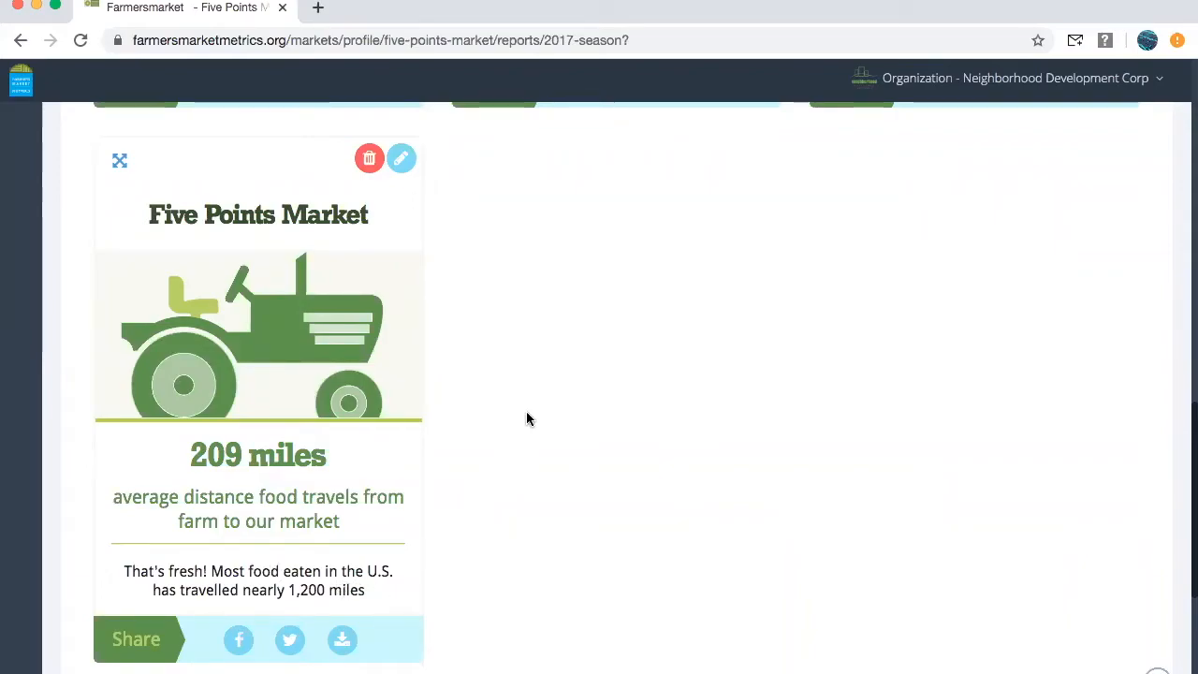
# Add a # of Vendors widget with its default headline and sub headline, and check it in the report.
pyautogui.scroll(5, 497, 293)
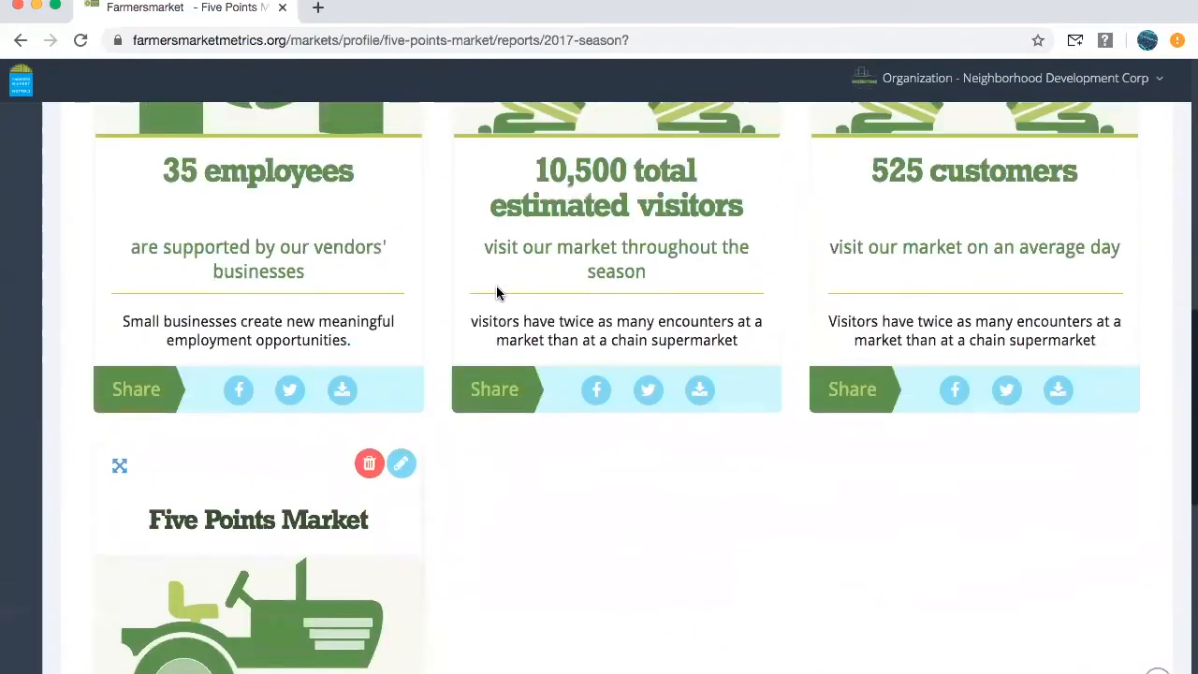
pyautogui.scroll(7, 496, 293)
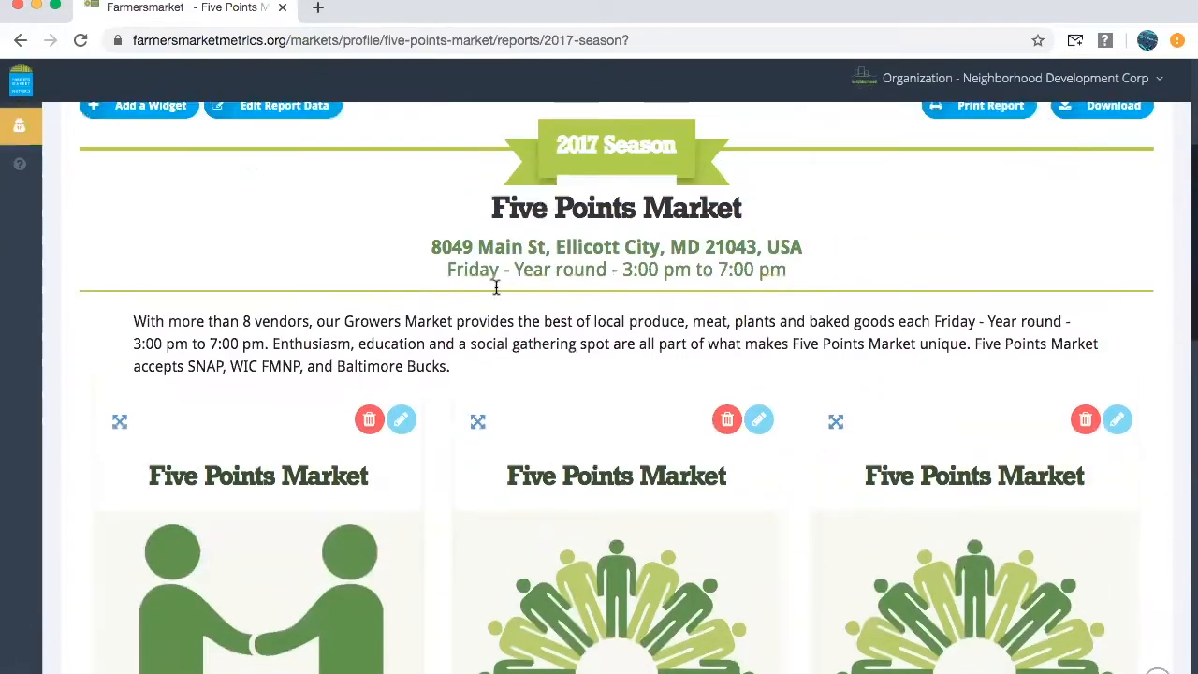
pyautogui.click(159, 198)
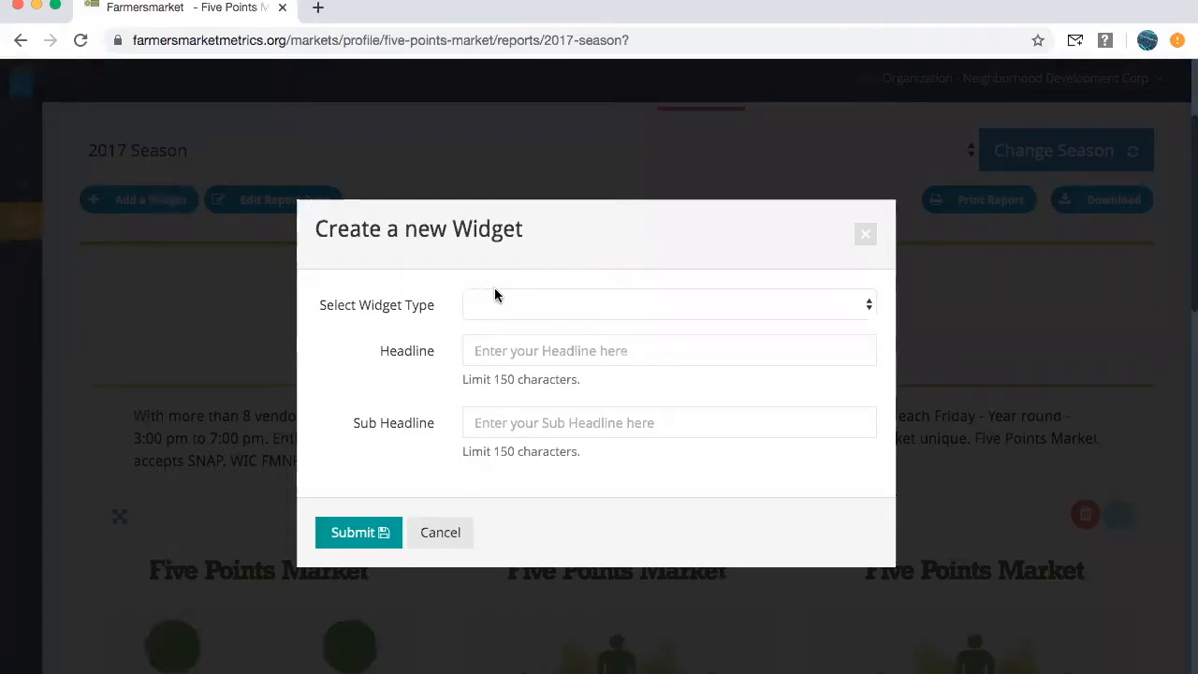
pyautogui.click(530, 311)
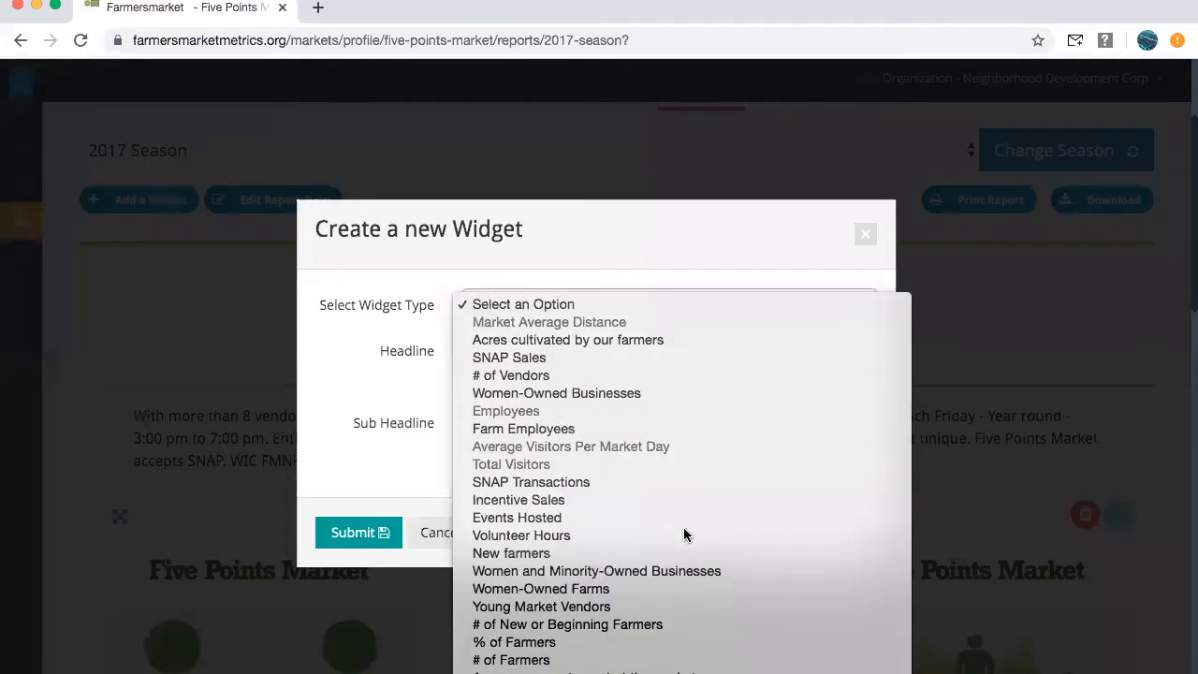
pyautogui.scroll(-3, 687, 541)
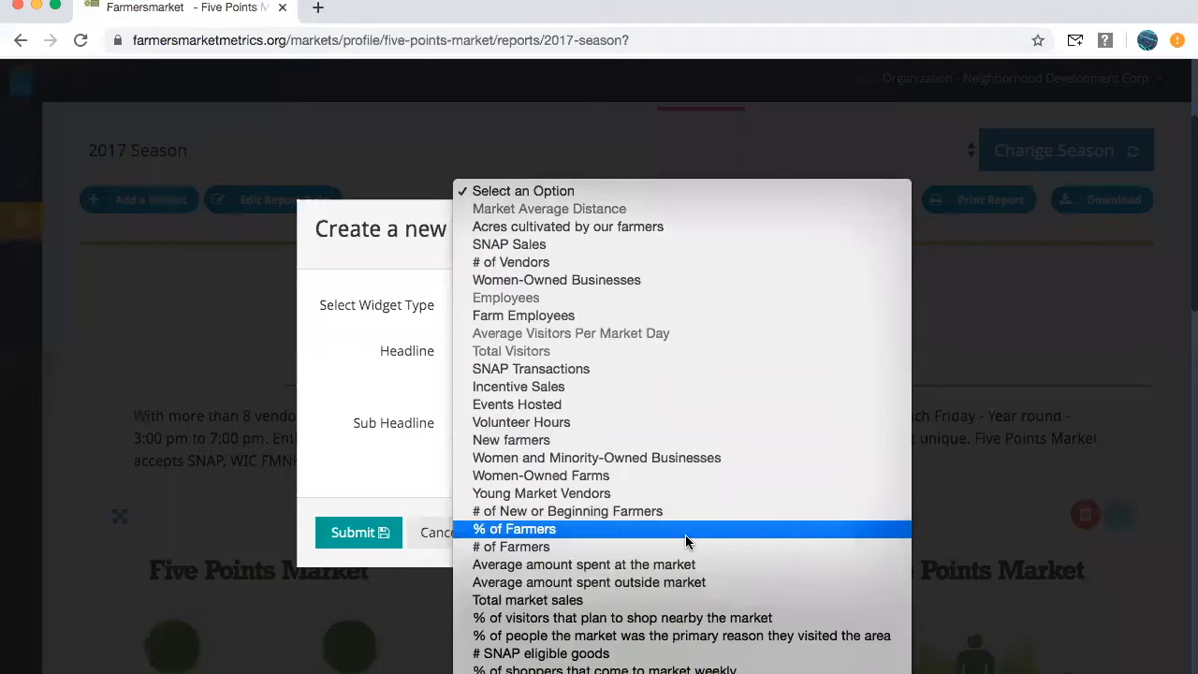
pyautogui.click(580, 263)
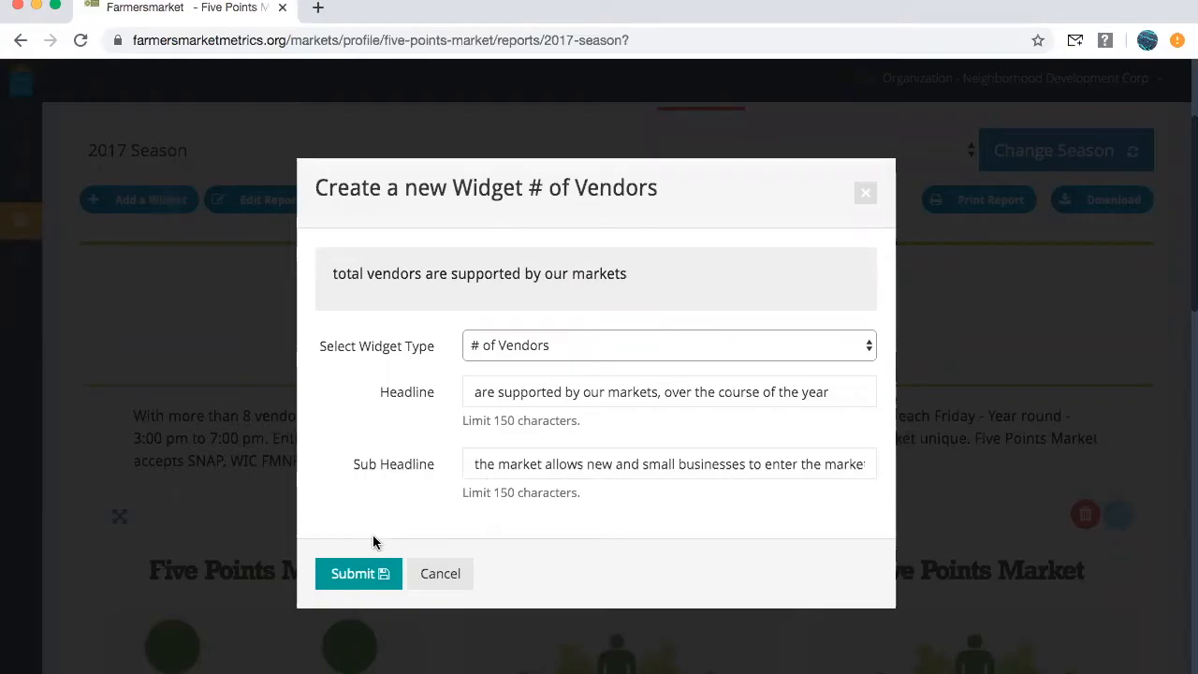
pyautogui.click(365, 574)
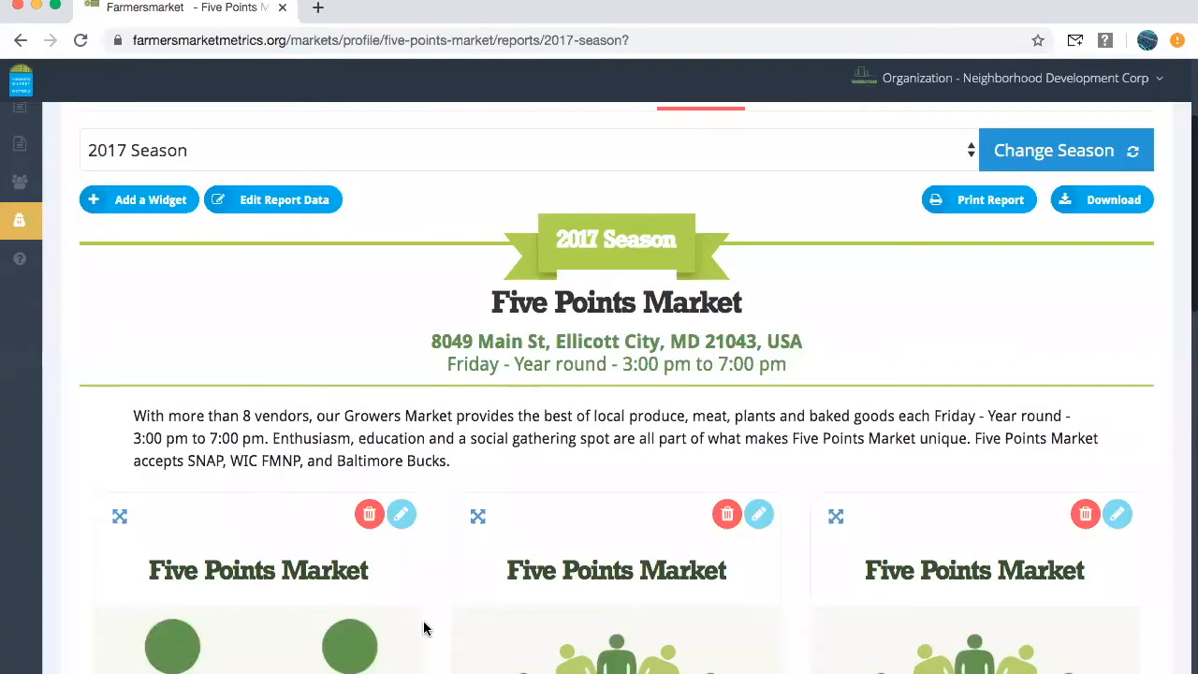
pyautogui.scroll(-10, 431, 618)
pyautogui.scroll(-1, 423, 628)
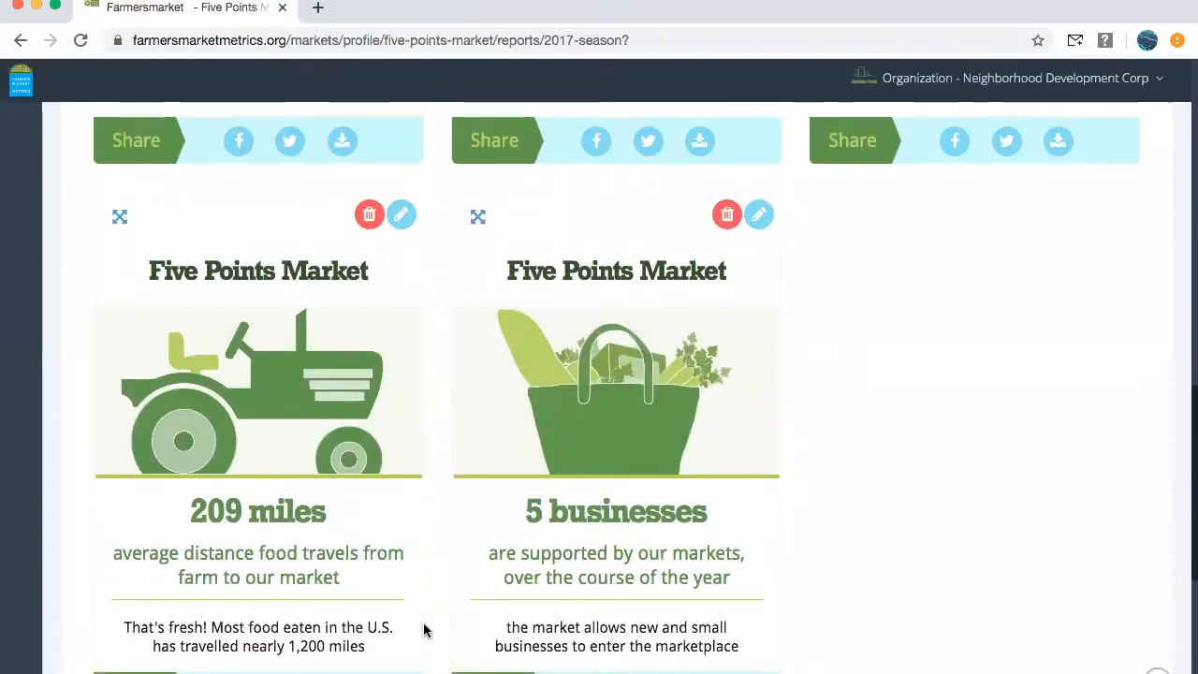
# Add a % of Farmers widget with its default headline and sub headline, and check it in the report.
pyautogui.scroll(4, 421, 468)
pyautogui.scroll(6, 422, 468)
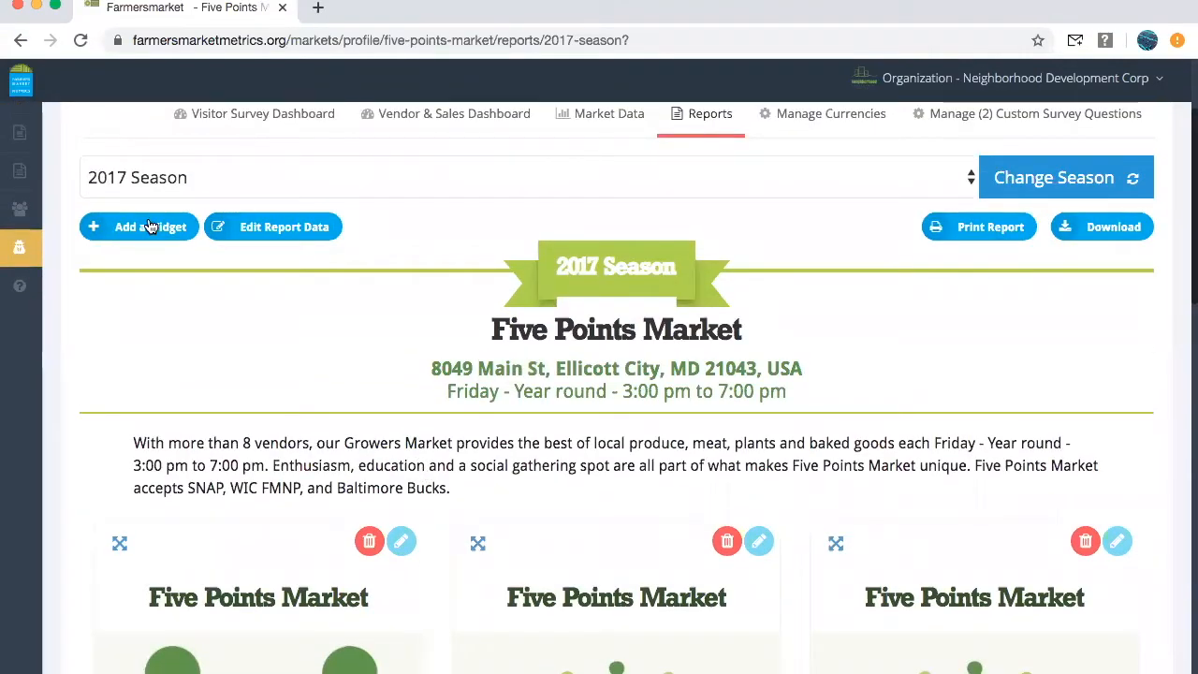
pyautogui.click(148, 226)
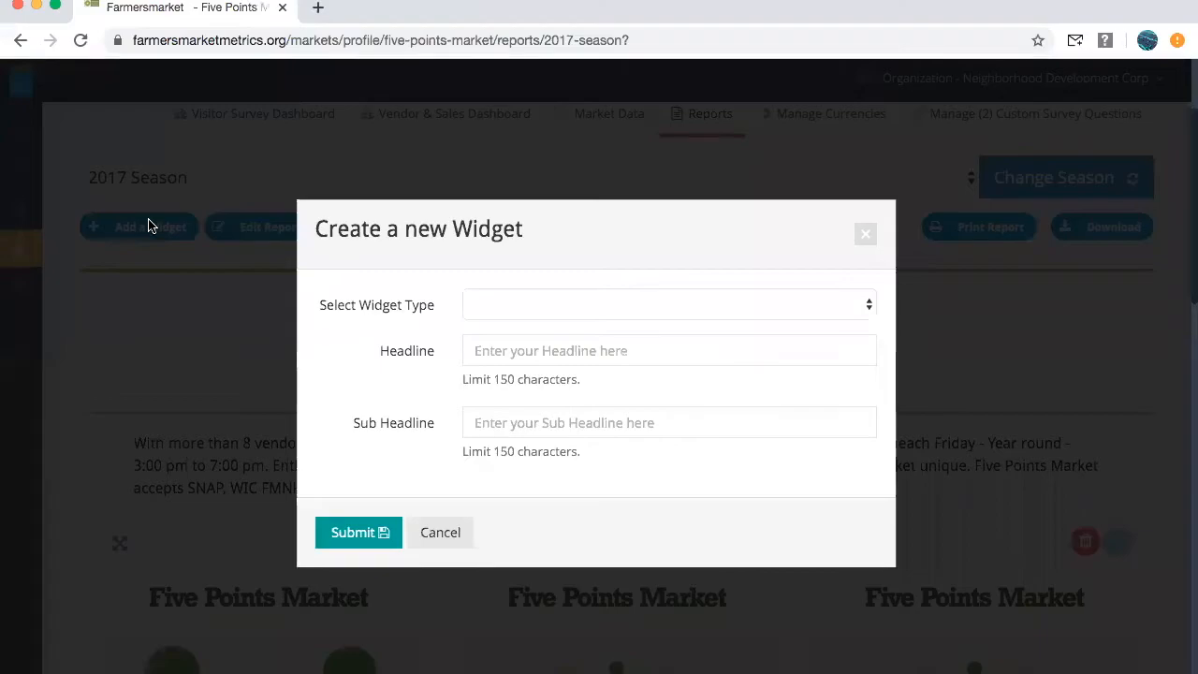
pyautogui.click(548, 305)
pyautogui.scroll(-3, 730, 535)
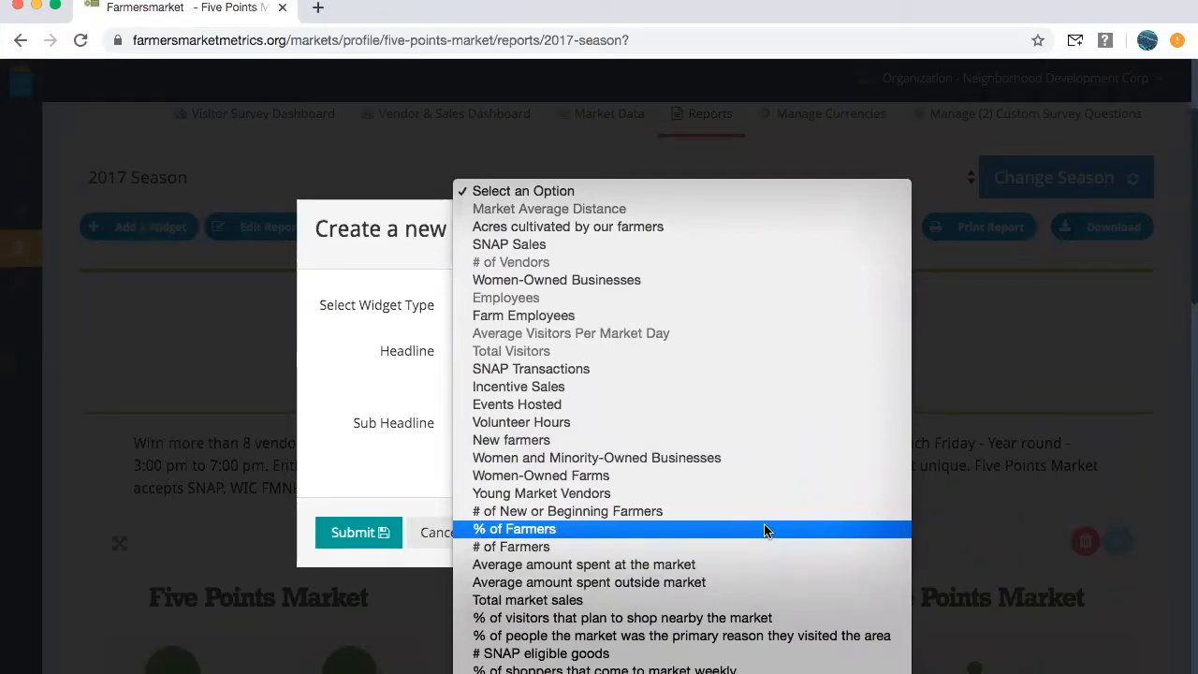
pyautogui.click(567, 531)
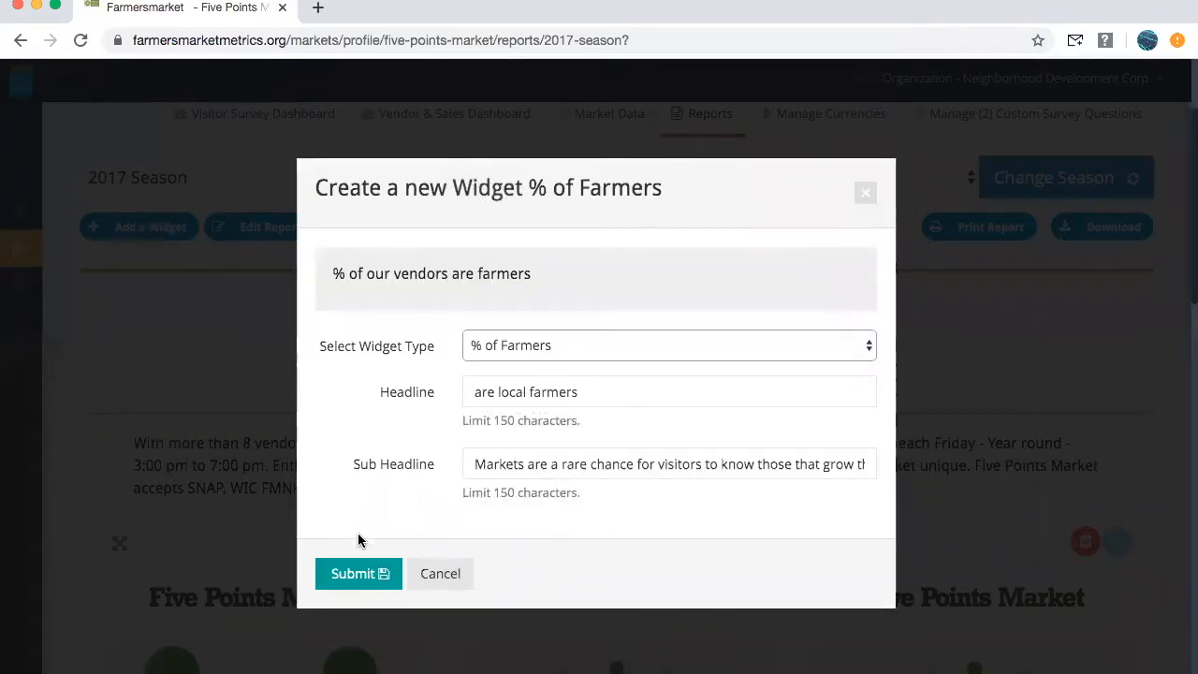
pyautogui.click(346, 573)
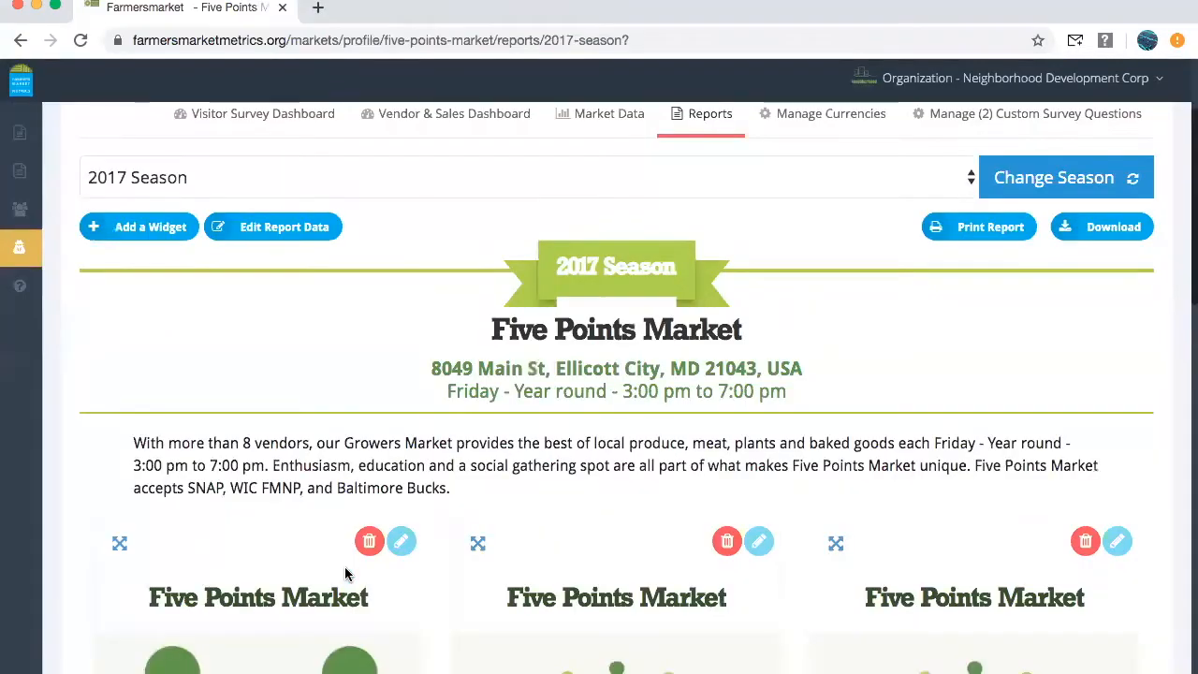
pyautogui.scroll(-3, 445, 584)
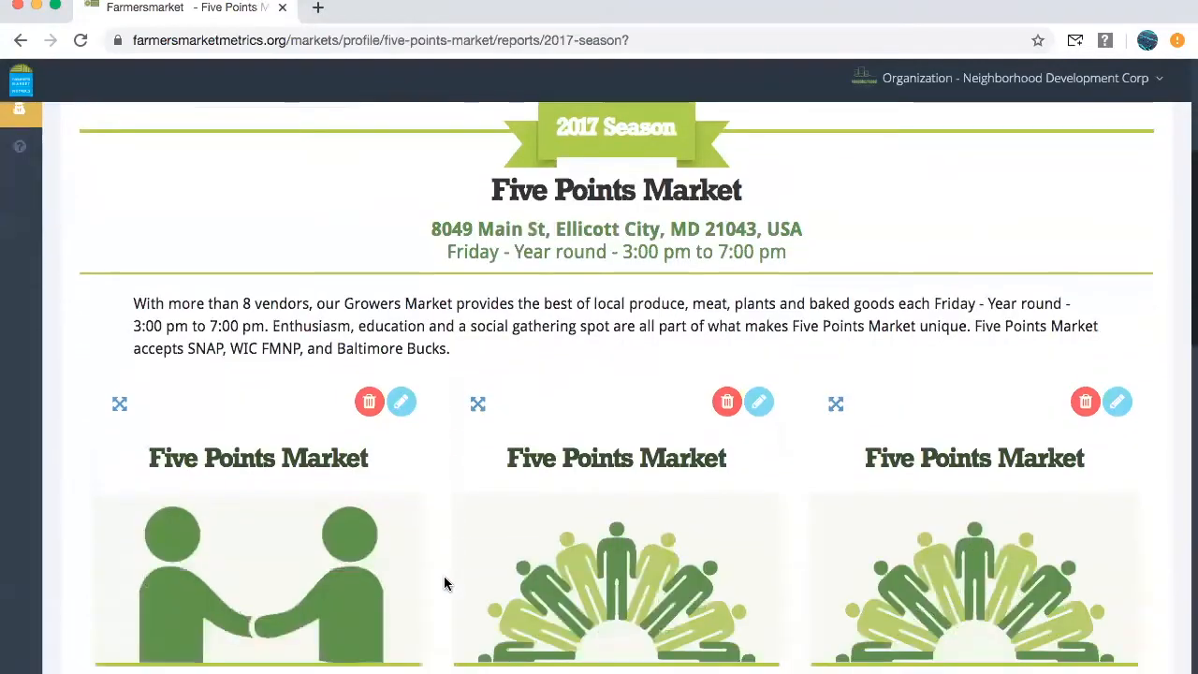
pyautogui.scroll(-8, 444, 584)
pyautogui.scroll(-7, 443, 584)
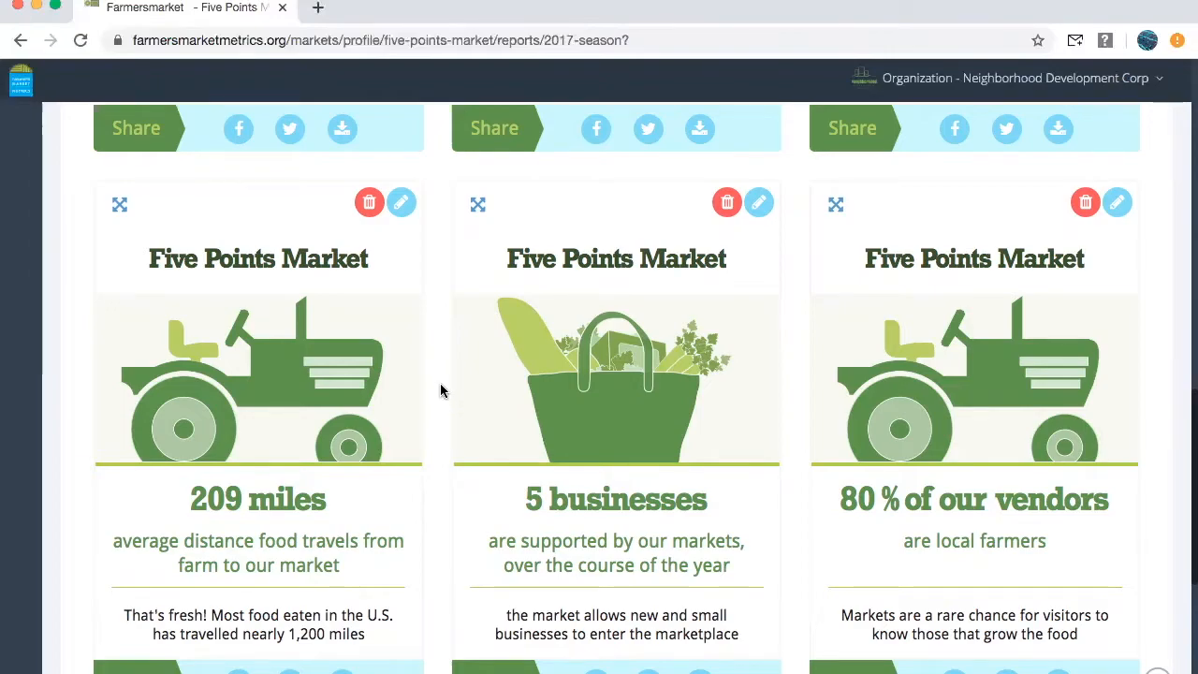
# Move the # of Vendors widget (businesses supported) to the first position of the report's first row.
pyautogui.scroll(2, 441, 391)
pyautogui.scroll(3, 441, 392)
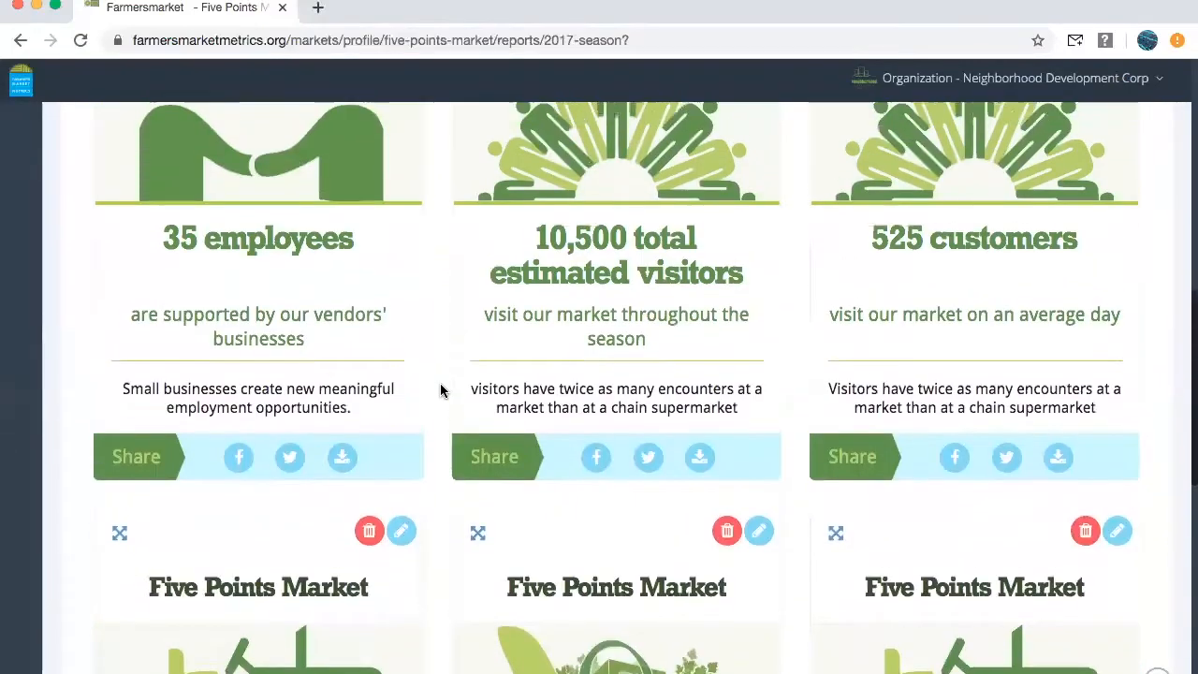
pyautogui.scroll(-4, 441, 393)
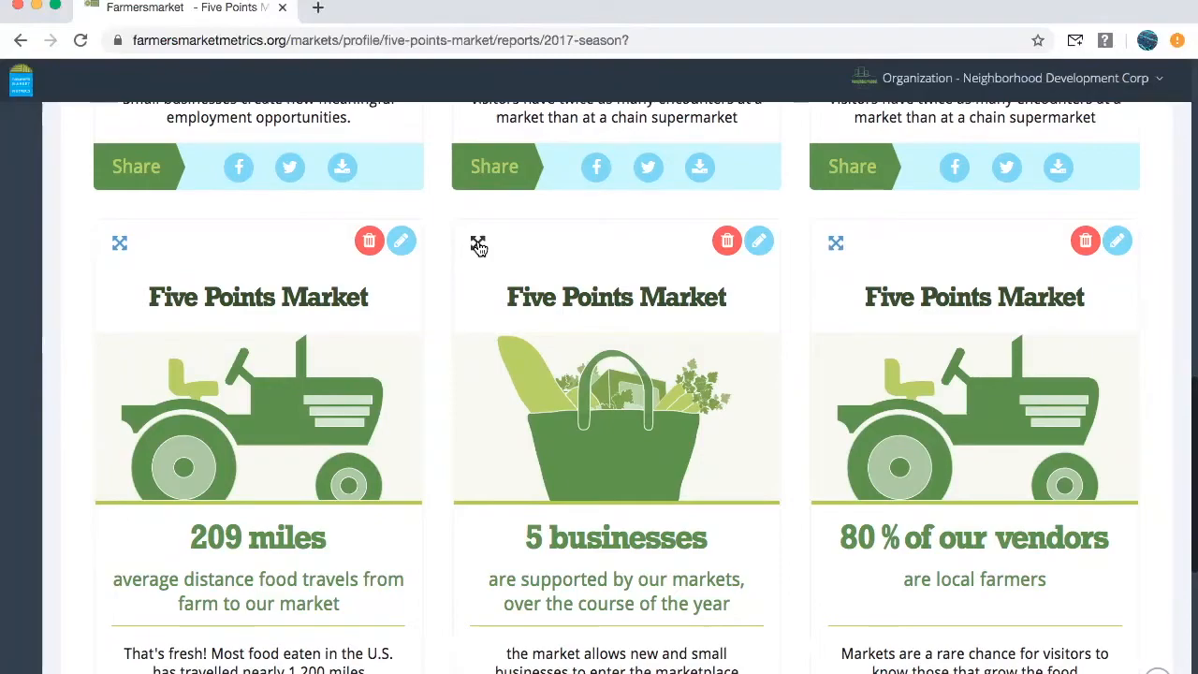
pyautogui.moveTo(478, 245); pyautogui.dragTo(114, 133)
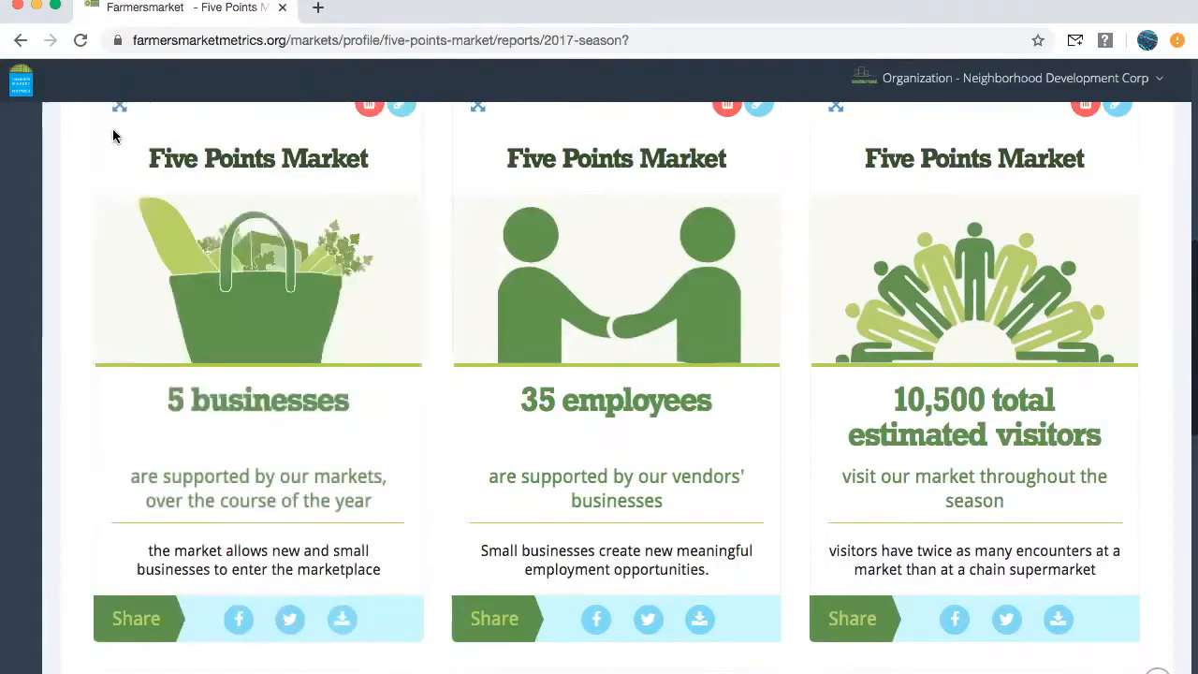
pyautogui.scroll(1, 444, 241)
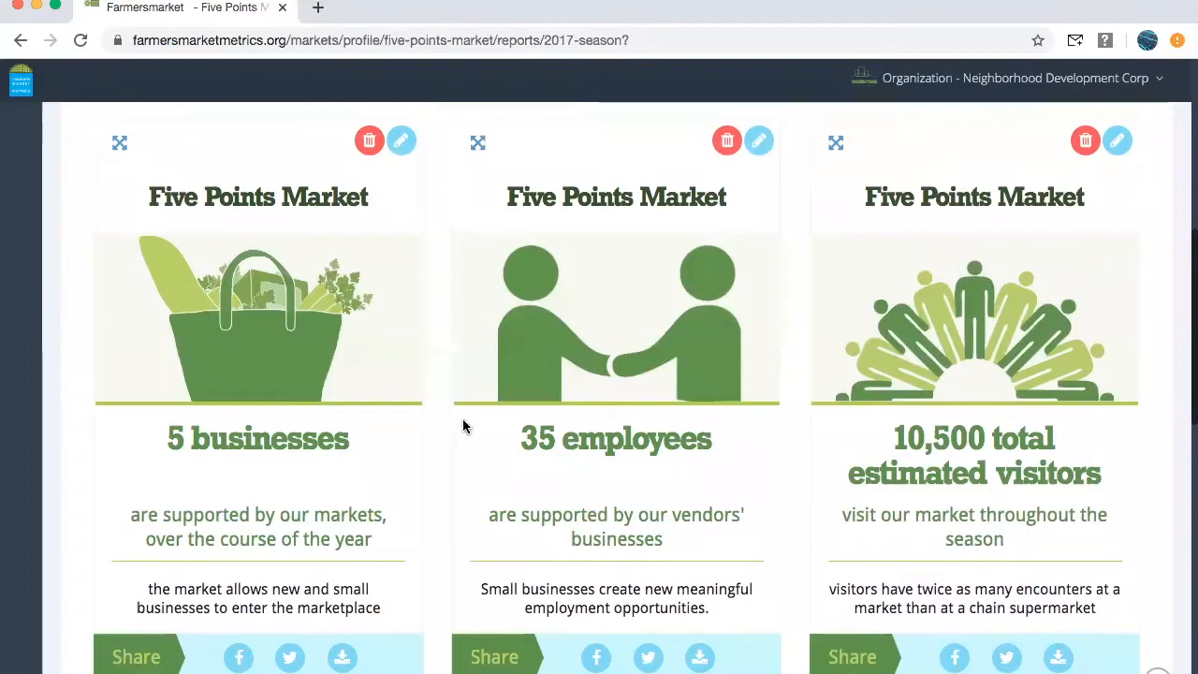
# Move the % of Farmers widget to the second position of the first row, beside the businesses widget.
pyautogui.scroll(-2, 436, 485)
pyautogui.scroll(-10, 436, 484)
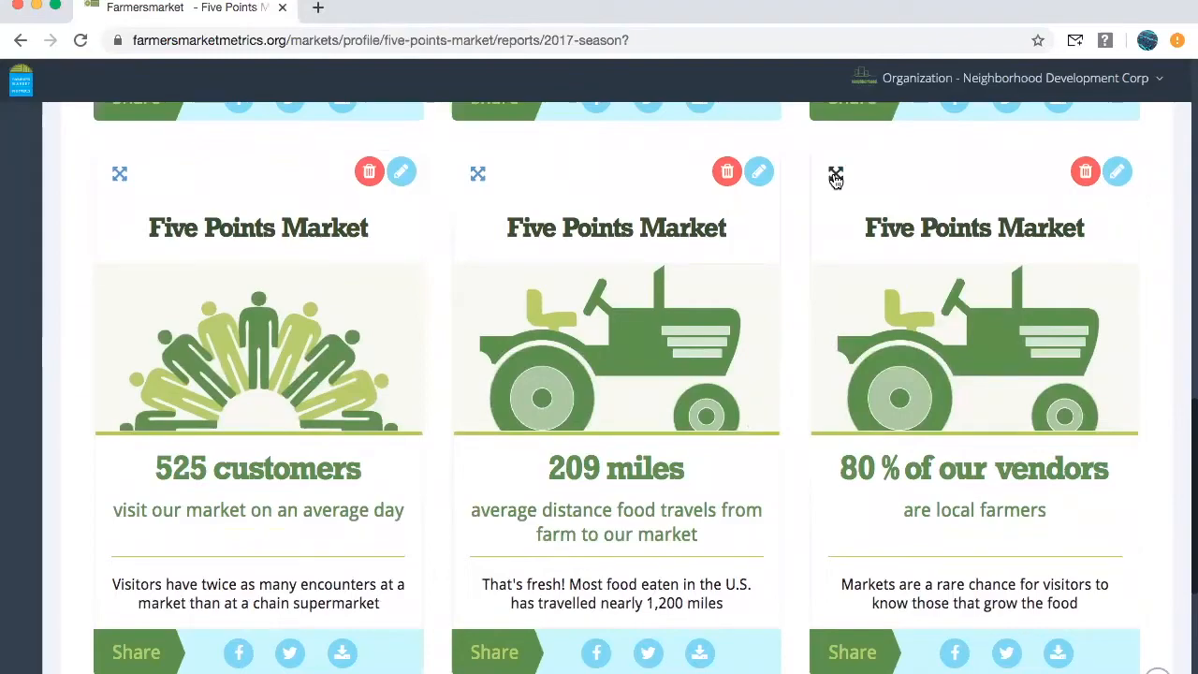
pyautogui.moveTo(836, 179); pyautogui.dragTo(837, 181)
pyautogui.scroll(8, 836, 181)
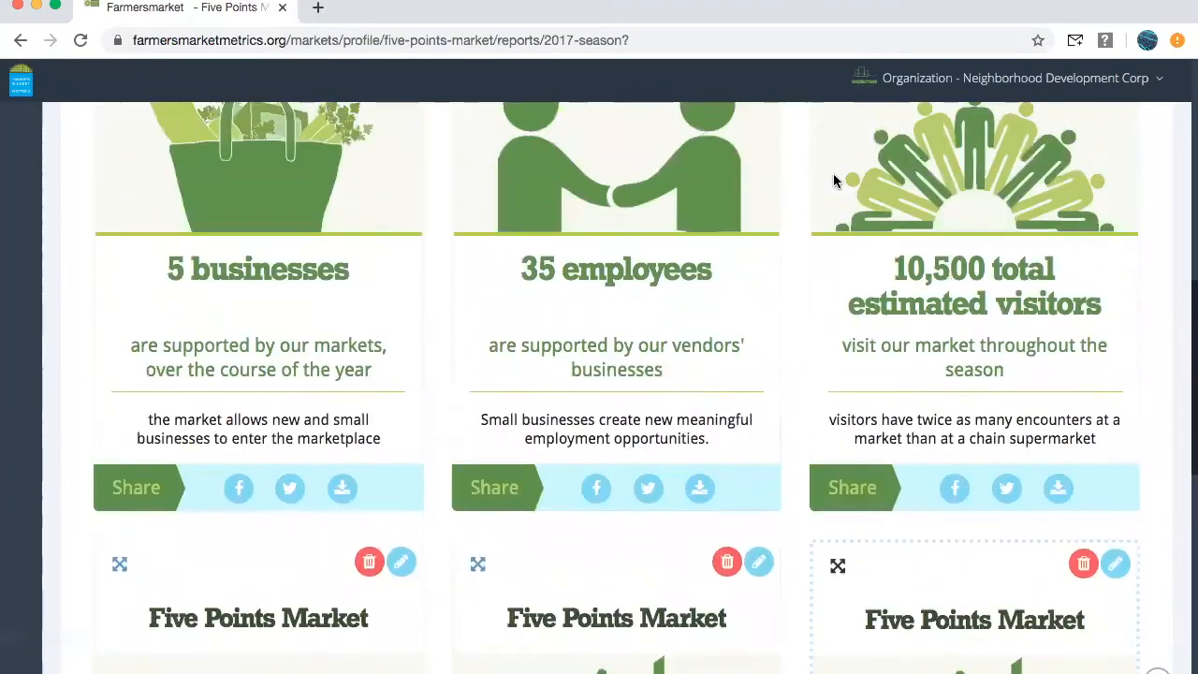
pyautogui.moveTo(837, 578); pyautogui.dragTo(820, 193)
pyautogui.moveTo(619, 191); pyautogui.dragTo(490, 103)
# Move the Market Average Distance widget to the third position of the first row, beside the % of Farmers widget.
pyautogui.scroll(-5, 584, 314)
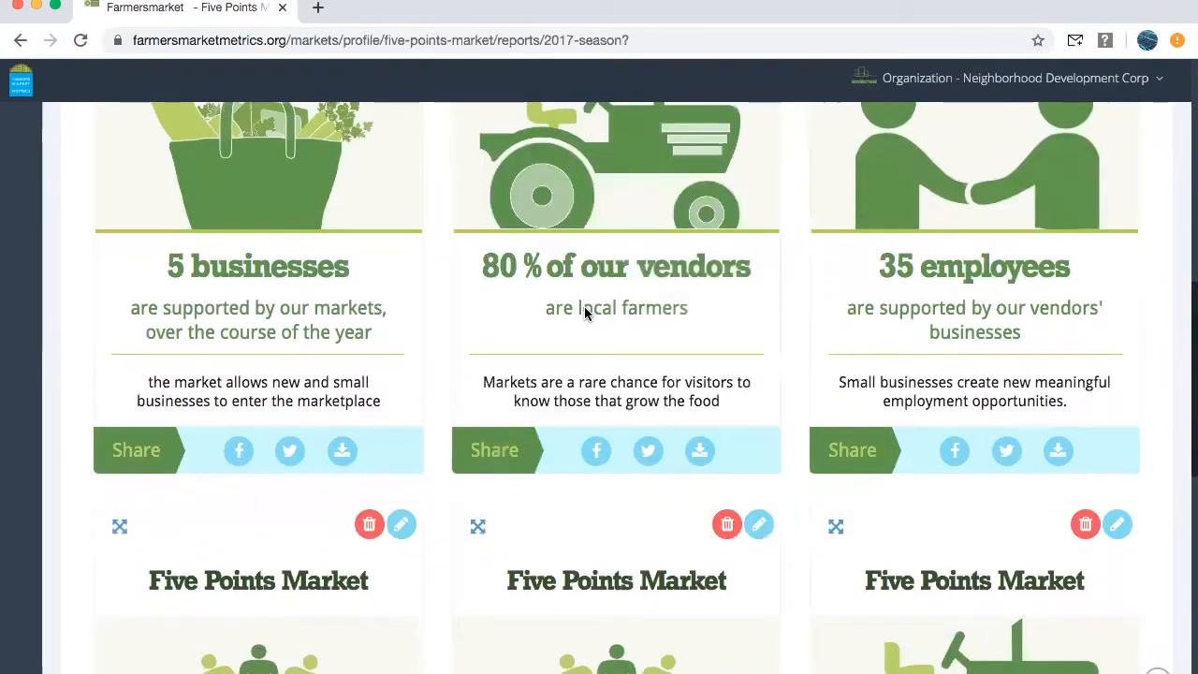
pyautogui.scroll(5, 584, 314)
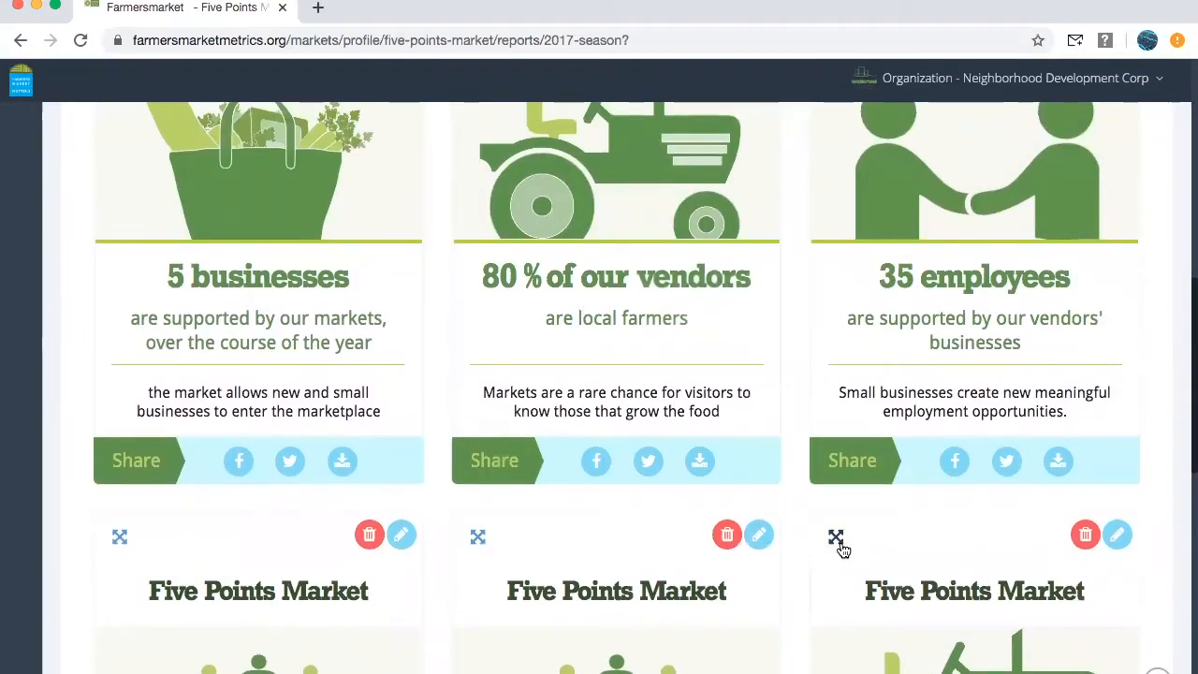
pyautogui.moveTo(836, 539); pyautogui.dragTo(833, 79)
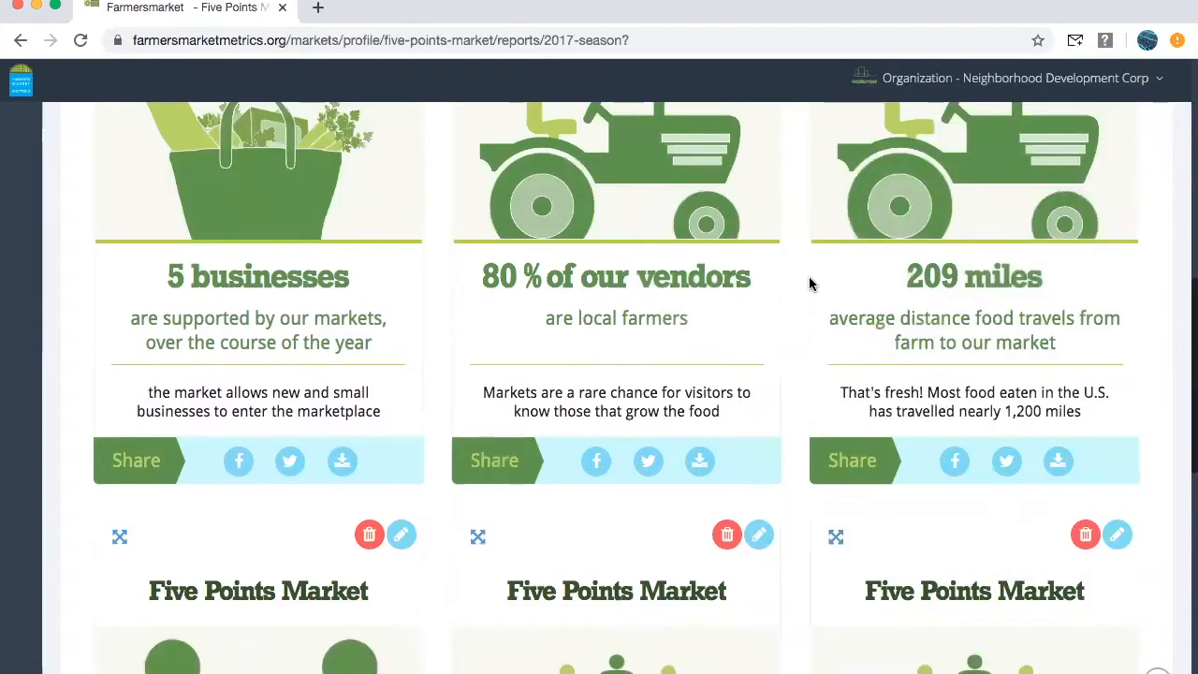
pyautogui.scroll(3, 792, 281)
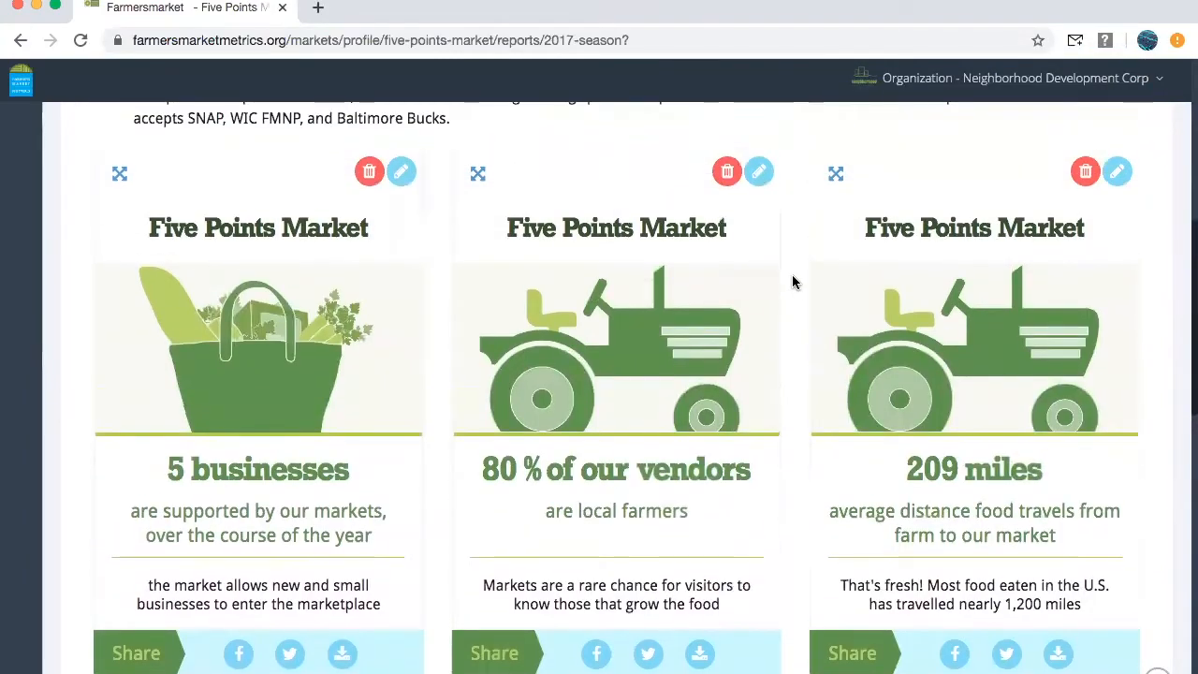
# Review the order and content of the widgets in both rows of the report.
pyautogui.scroll(-5, 793, 281)
pyautogui.scroll(-3, 792, 283)
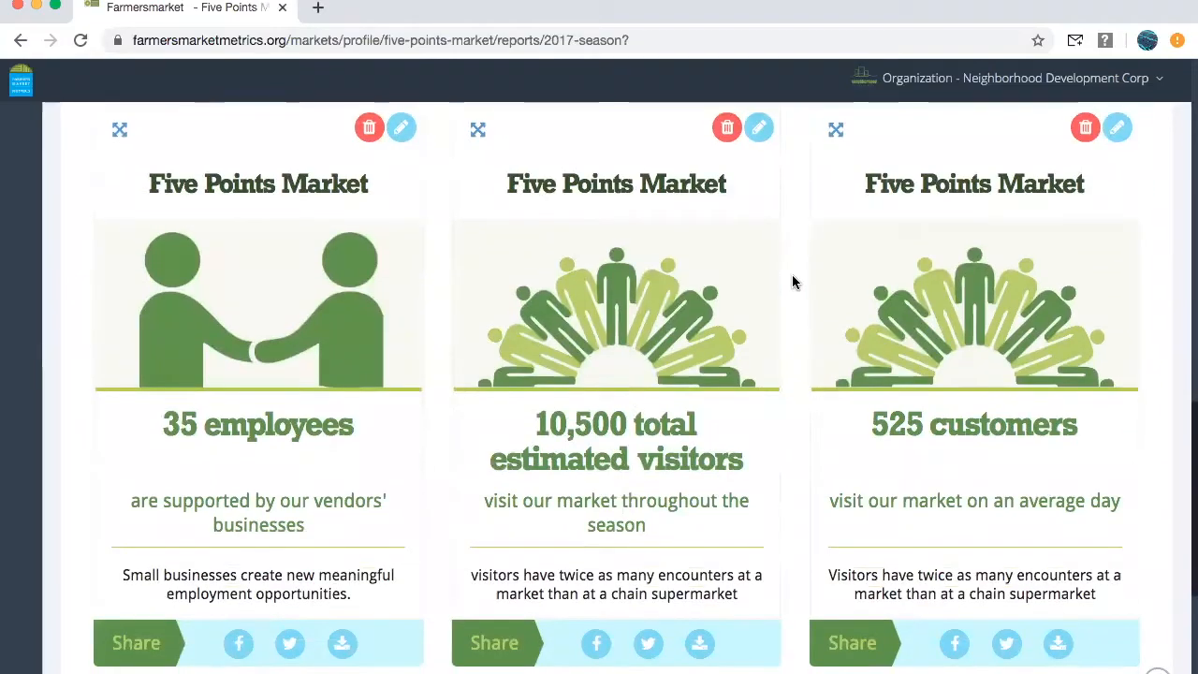
pyautogui.scroll(1, 793, 283)
pyautogui.scroll(7, 792, 283)
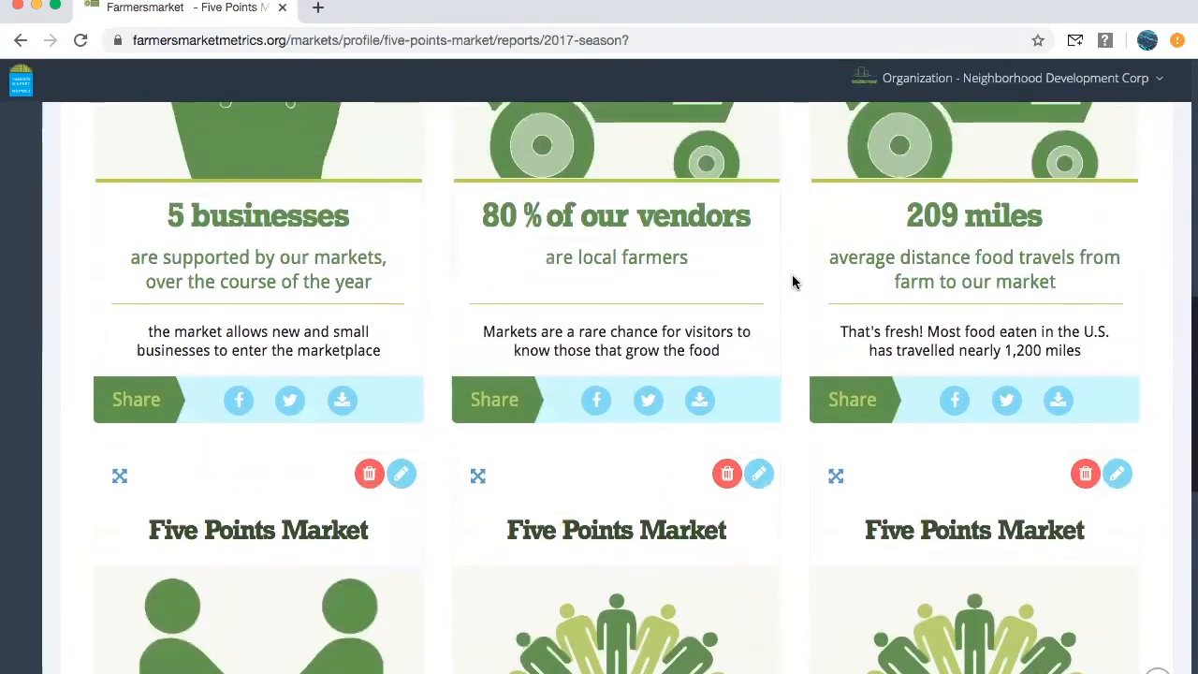
pyautogui.scroll(4, 792, 283)
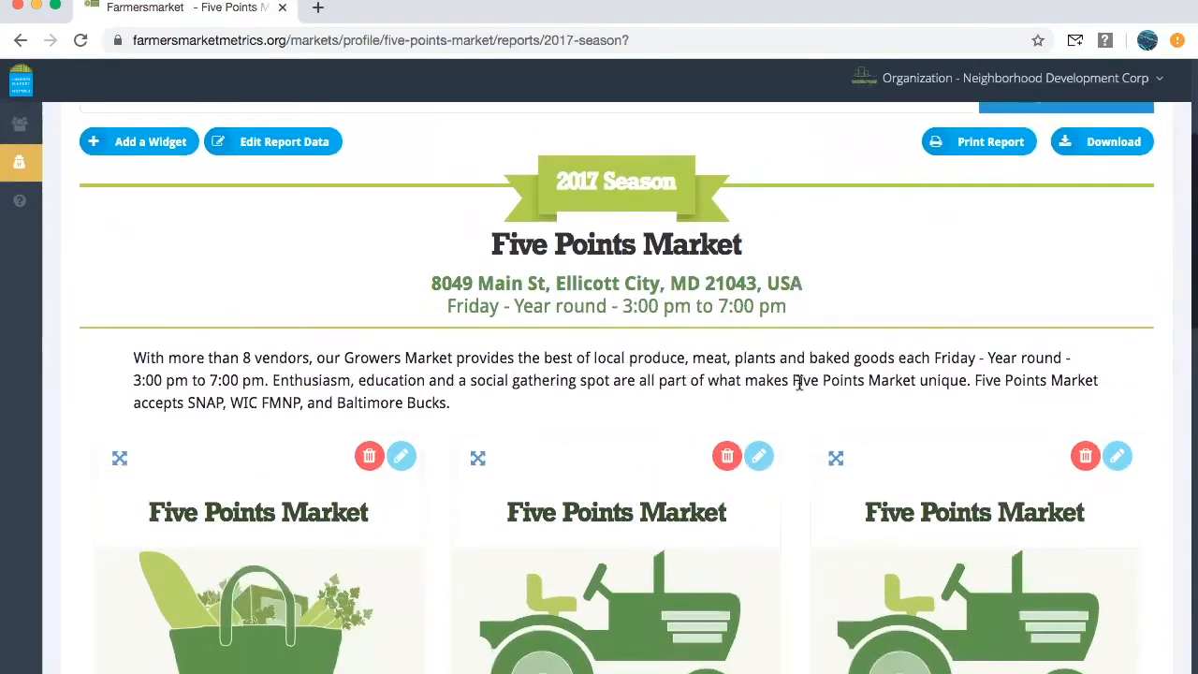
pyautogui.scroll(-3, 790, 524)
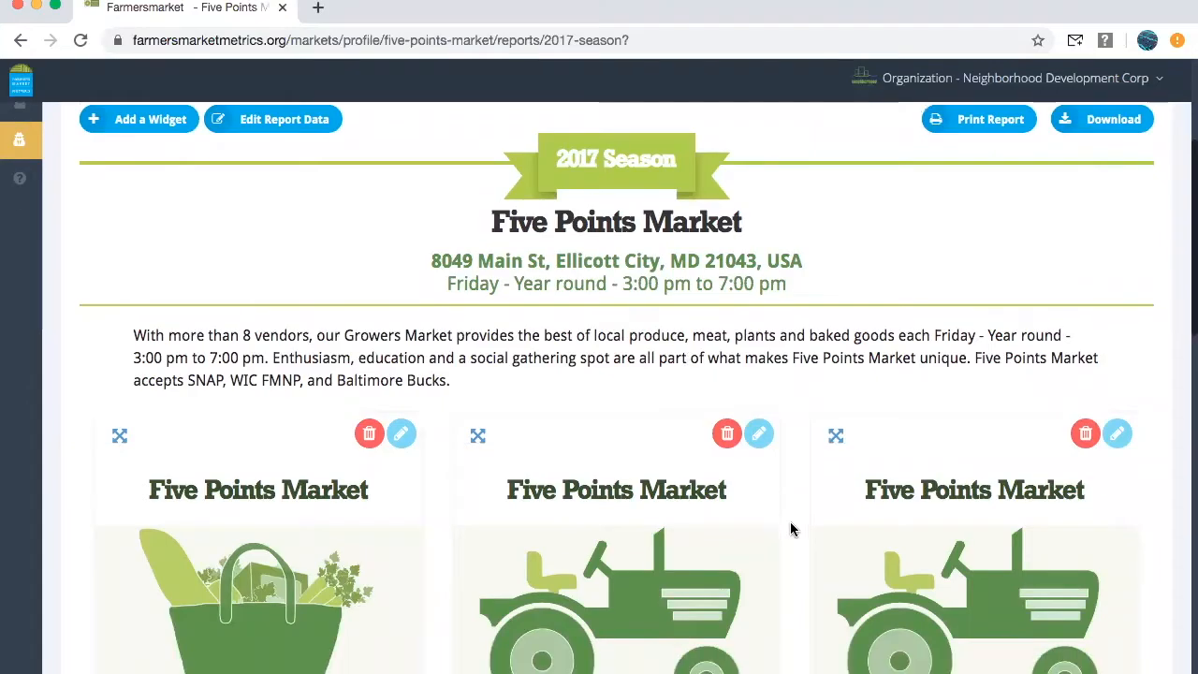
pyautogui.scroll(-1, 790, 522)
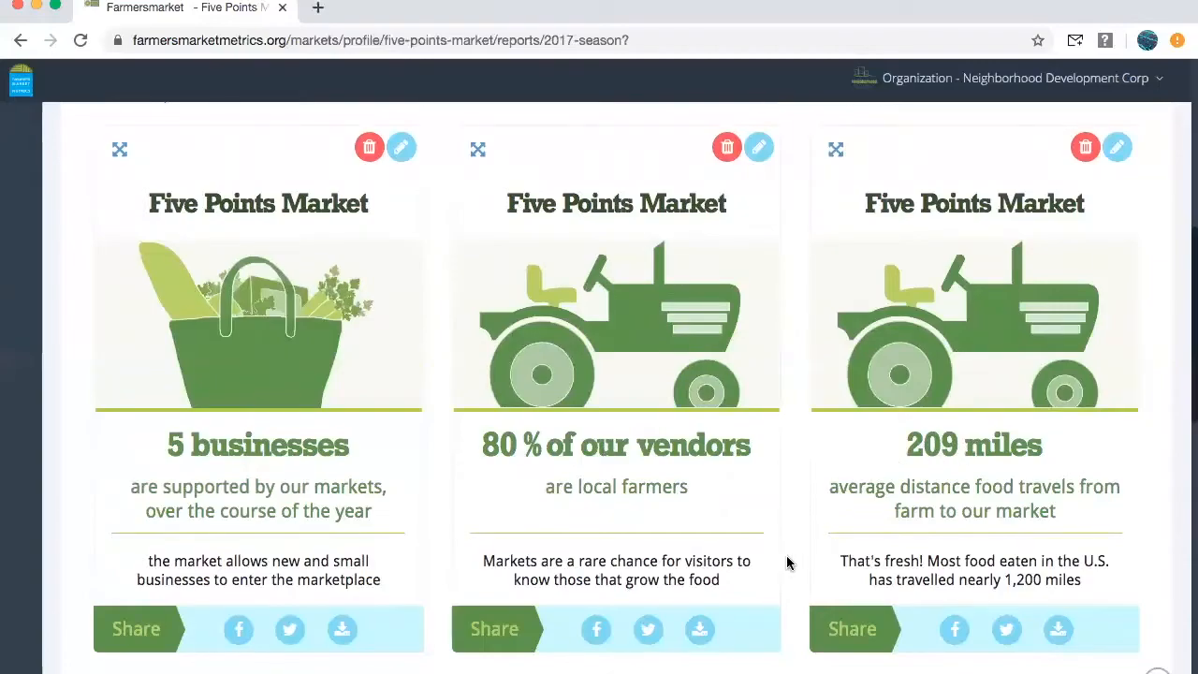
pyautogui.scroll(-2, 788, 562)
pyautogui.scroll(-4, 787, 561)
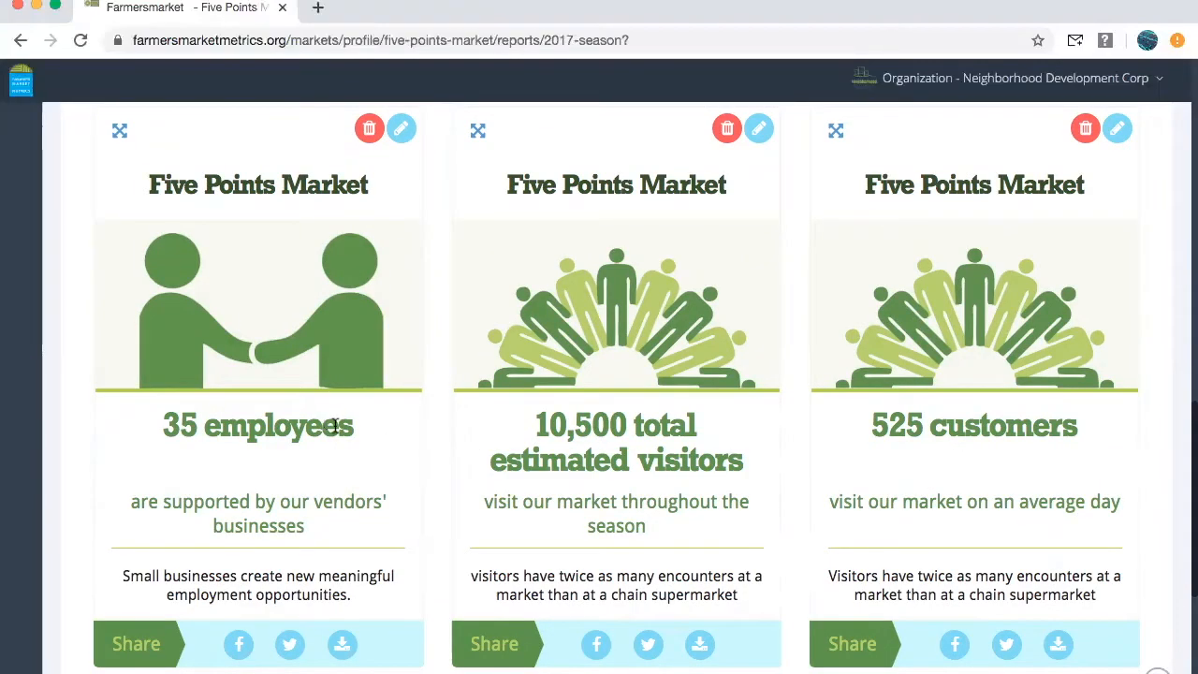
pyautogui.scroll(2, 799, 426)
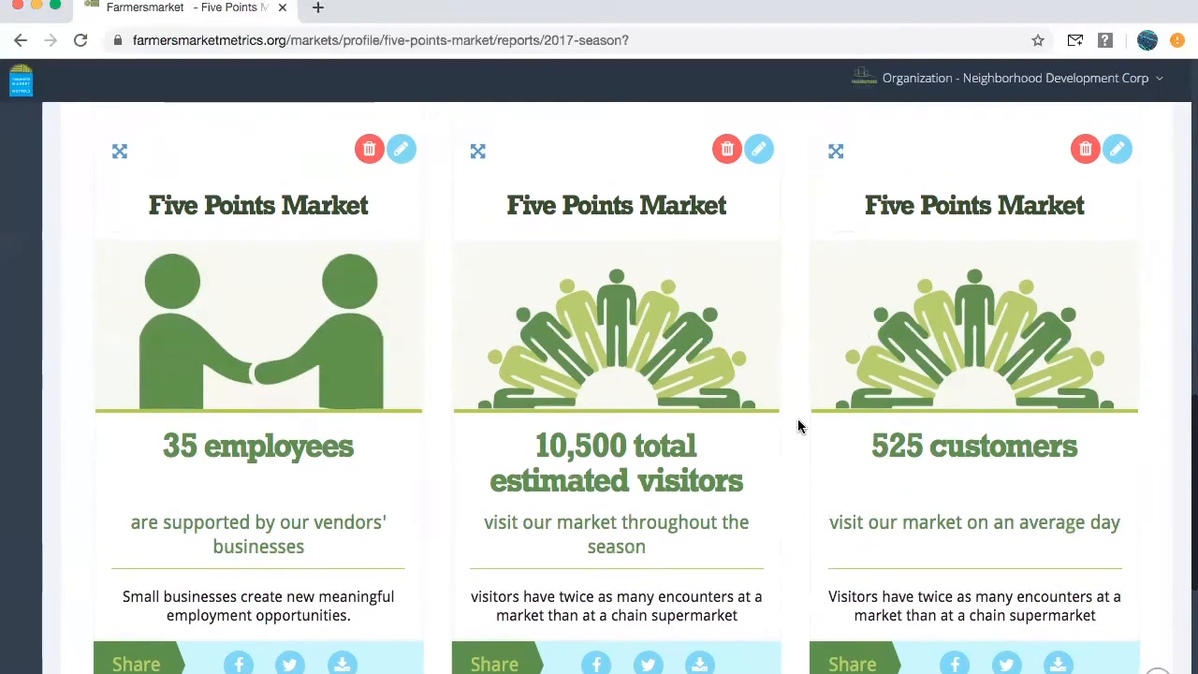
pyautogui.scroll(6, 799, 426)
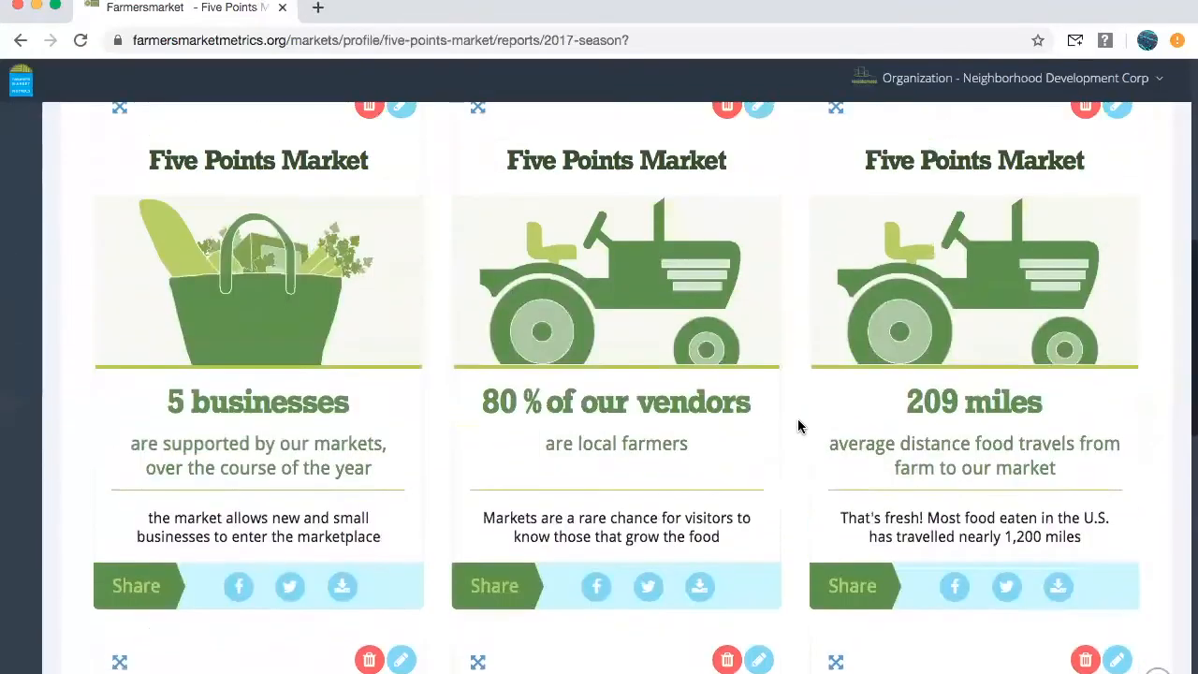
# Download the 2017 Season report and open the resulting PNG image in Preview.
pyautogui.scroll(4, 799, 426)
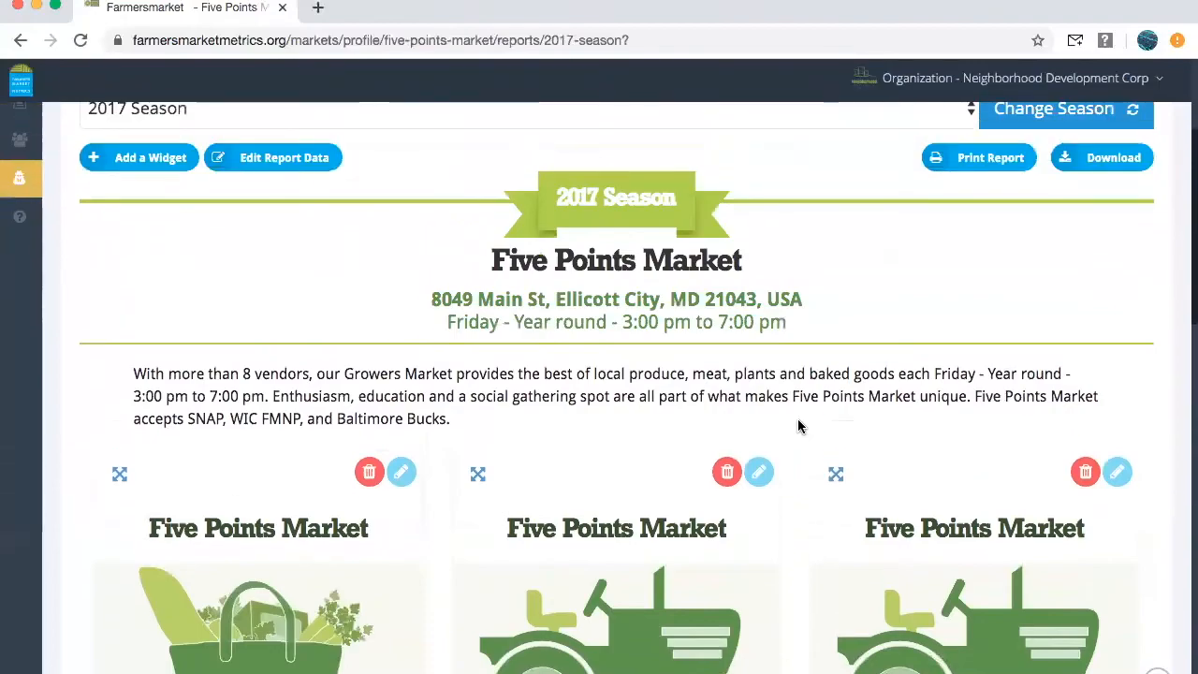
pyautogui.scroll(1, 798, 421)
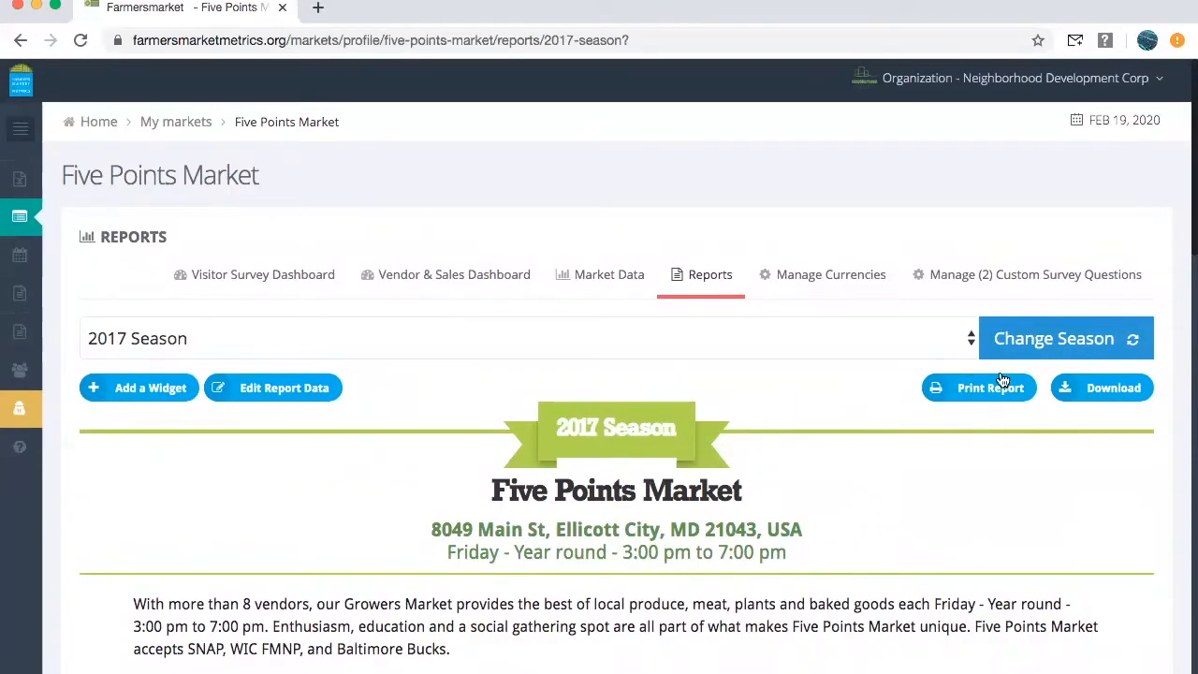
pyautogui.click(1111, 393)
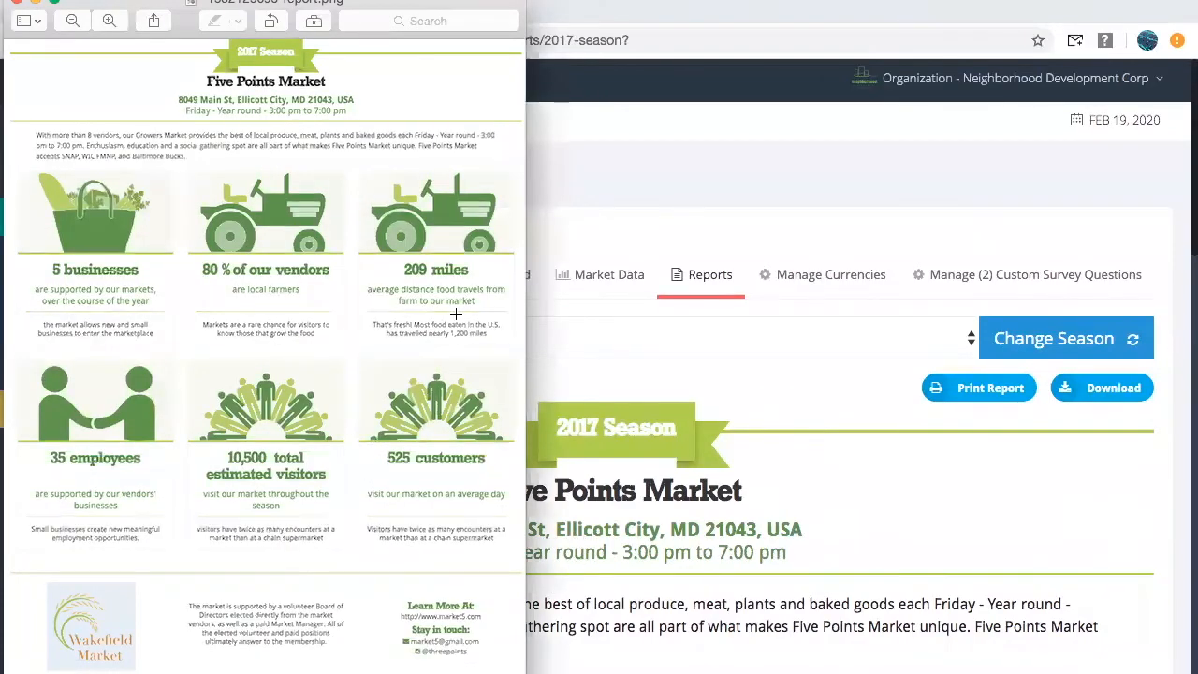
# Widen the window showing the downloaded report image and choose the command to print it.
pyautogui.moveTo(526, 257); pyautogui.dragTo(988, 302)
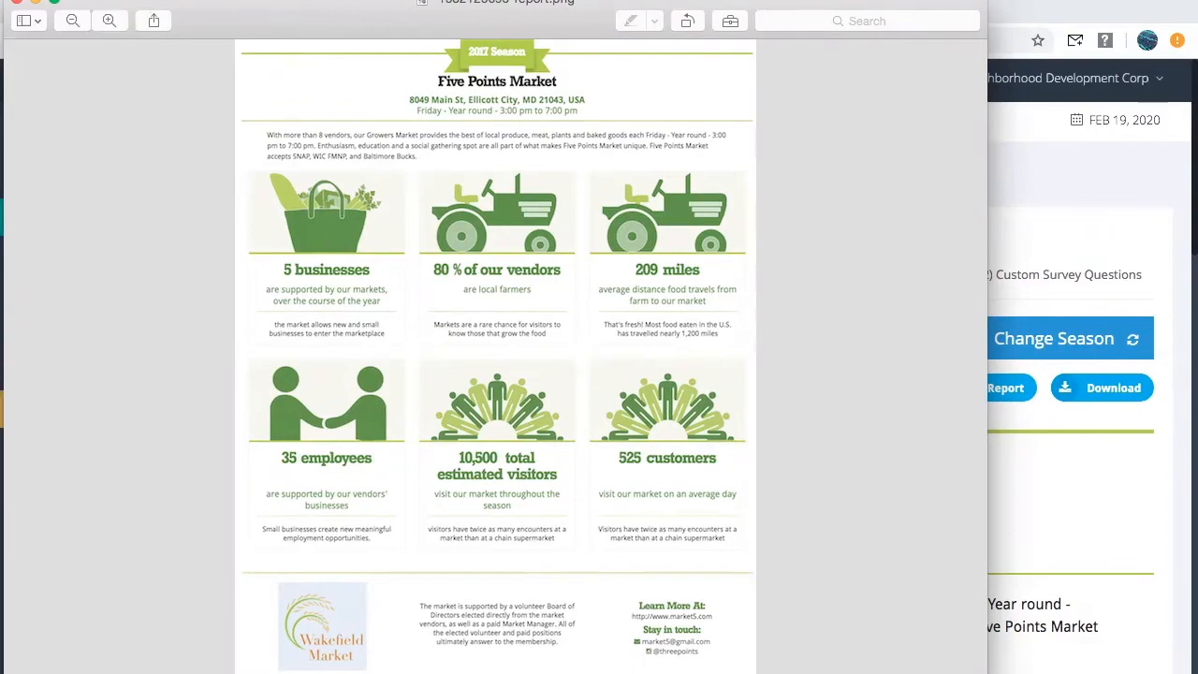
pyautogui.click(128, 1)
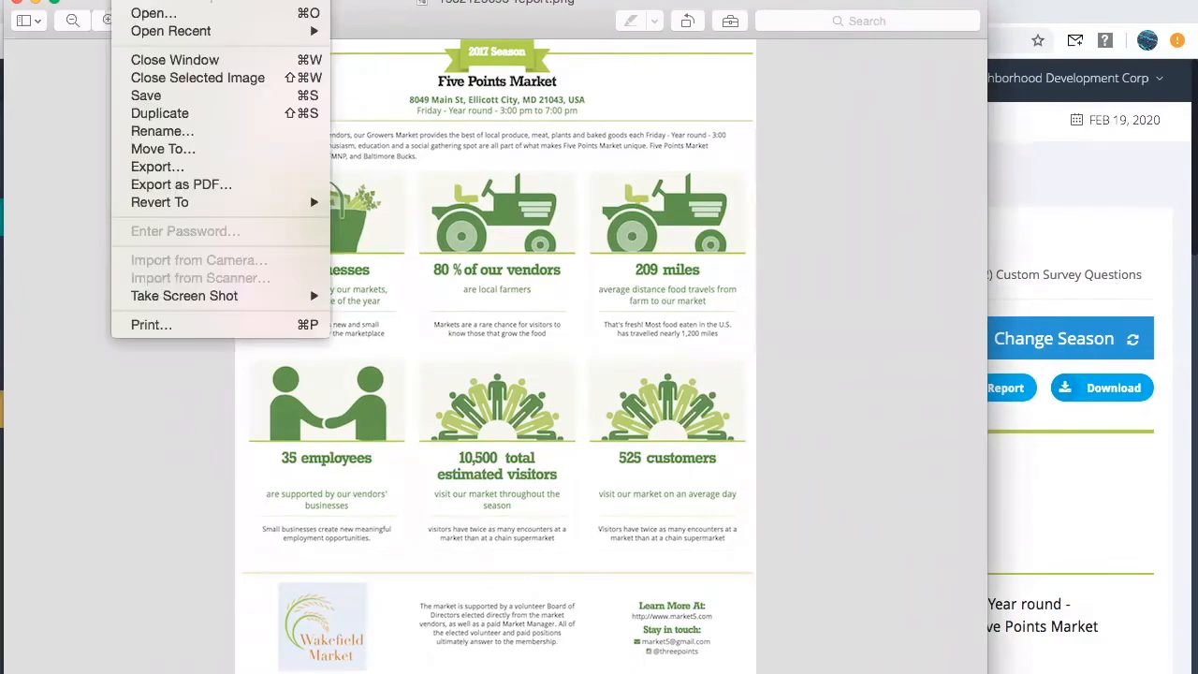
pyautogui.click(149, 325)
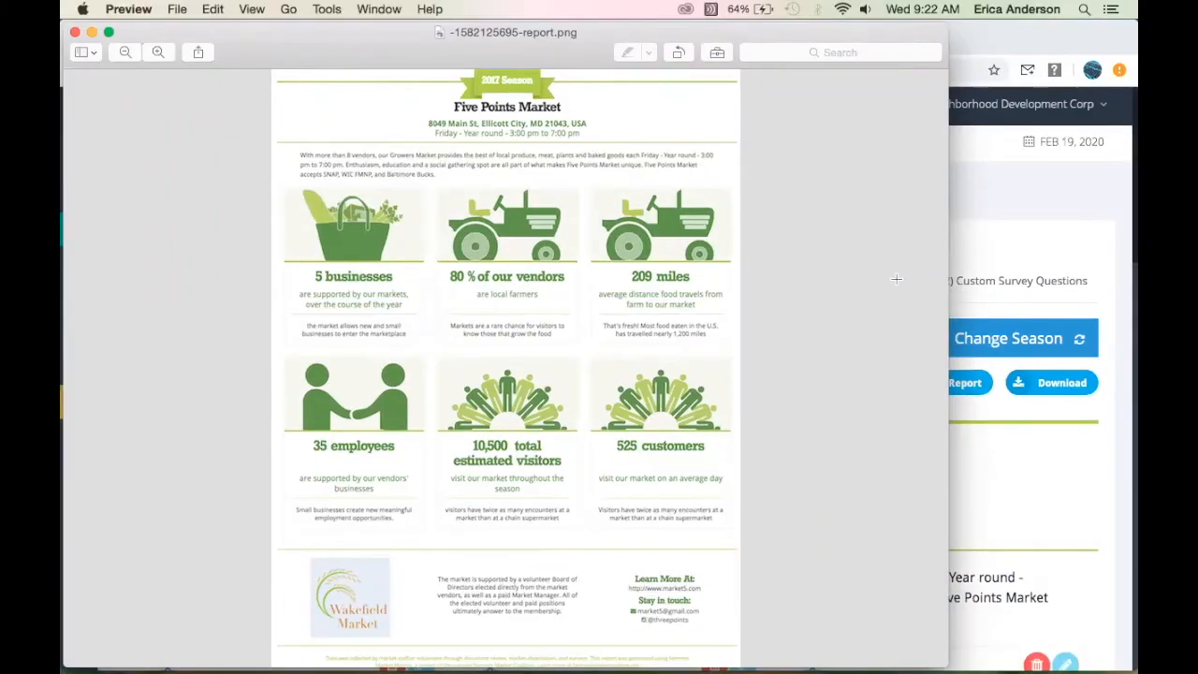